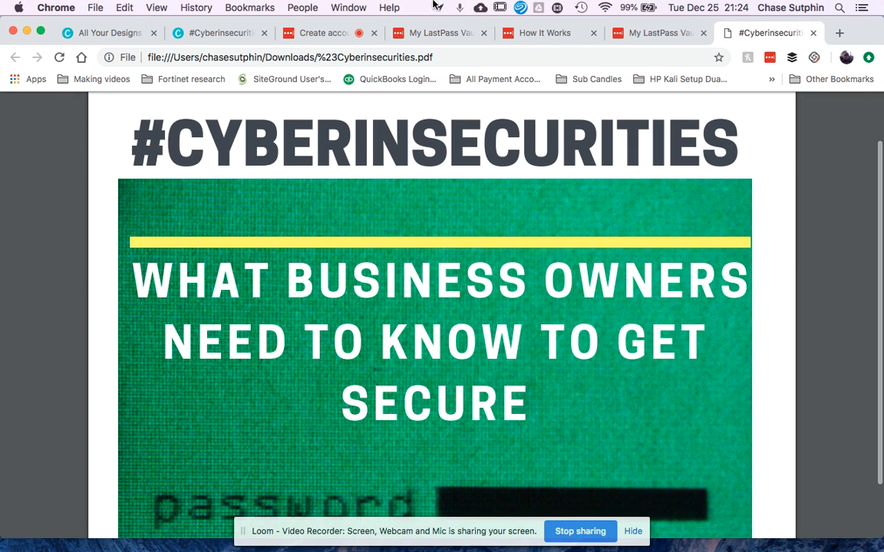
- Show the LastPass account creation page and close the two Canva pages open in the browser
left_click(313, 32)
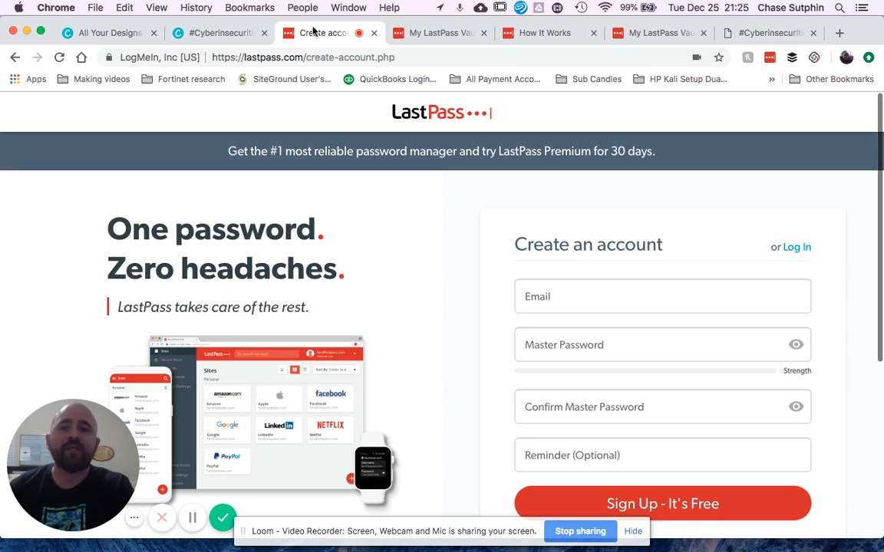
left_click(263, 33)
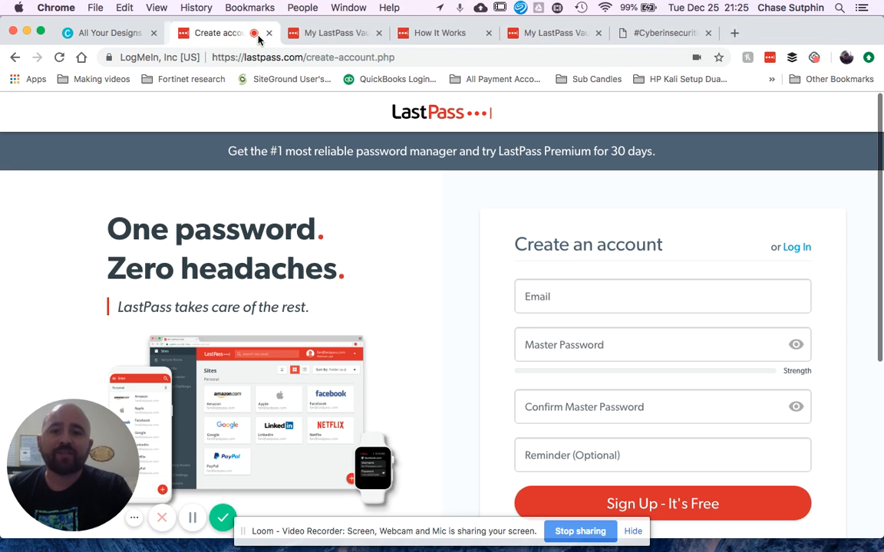
left_click(153, 34)
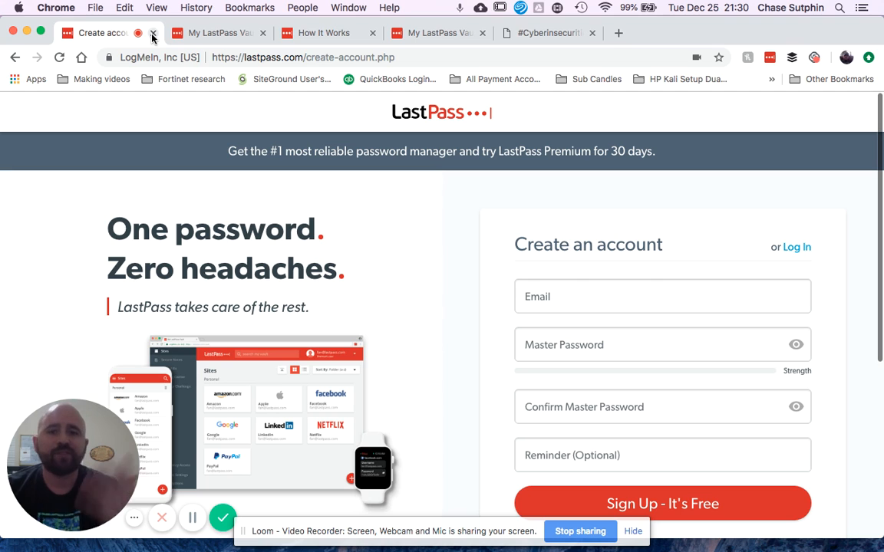
- Open the LastPass extension's secure password generator from the vault page and set the password length to 20
left_click(198, 34)
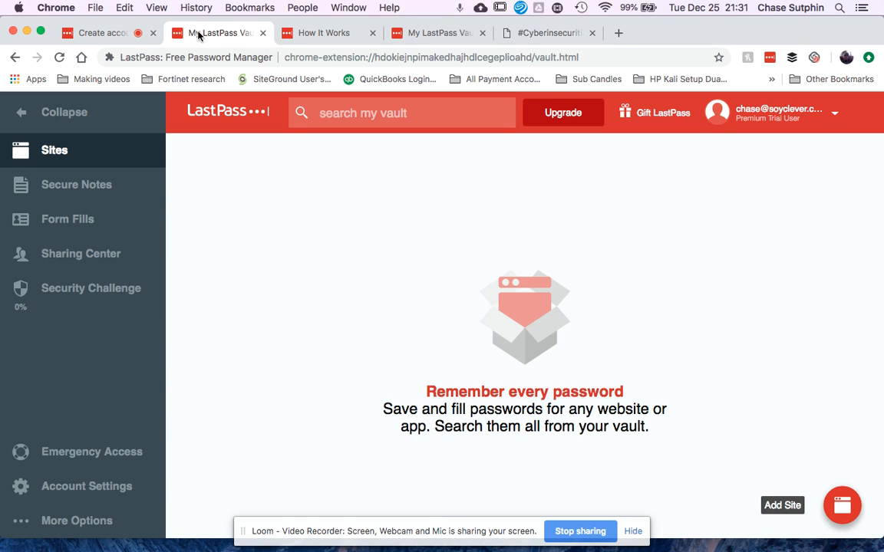
left_click(768, 58)
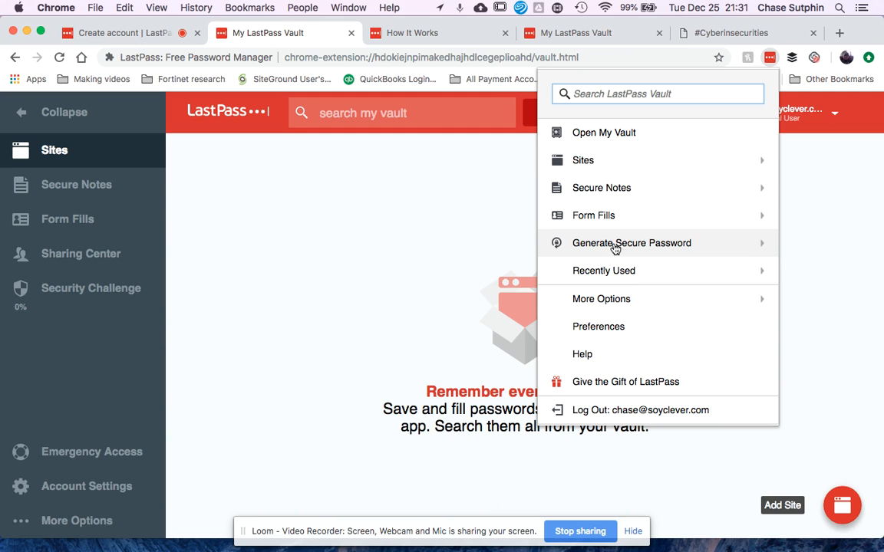
left_click(615, 244)
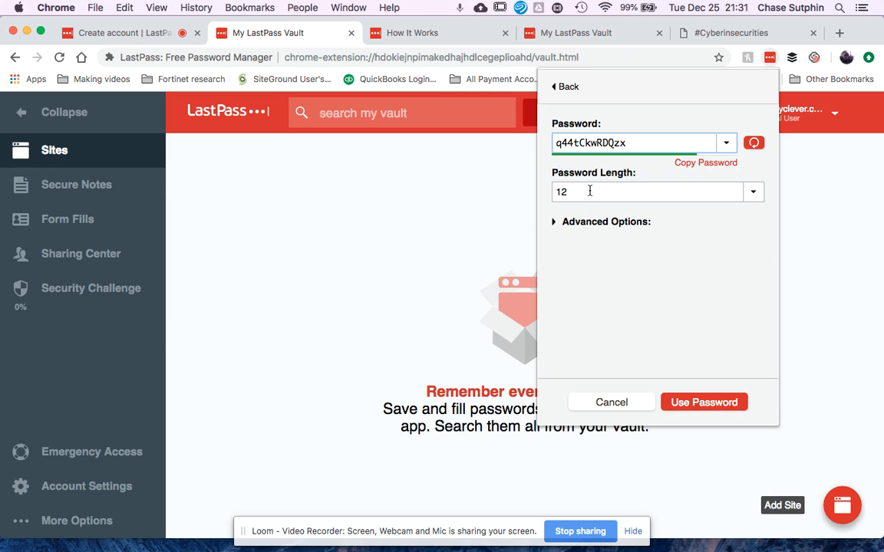
left_click(746, 193)
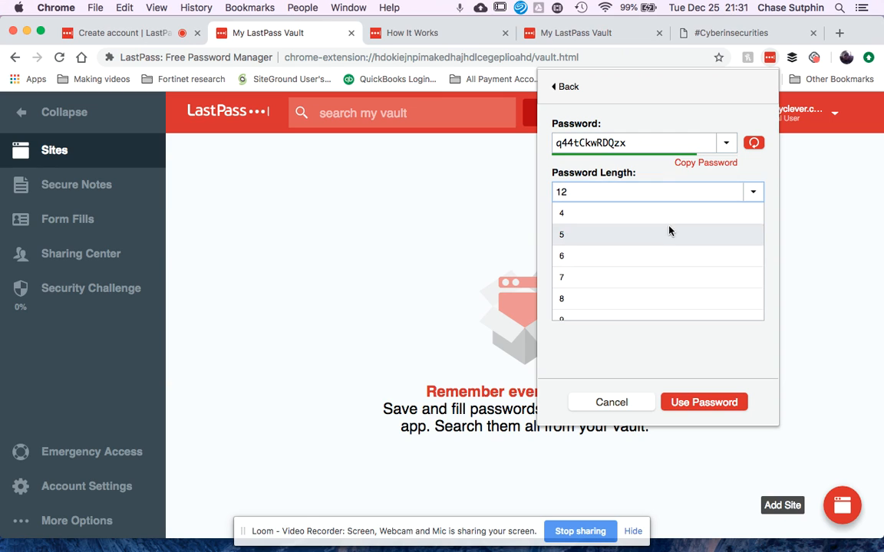
scroll(663, 226, "down", 2)
scroll(663, 226, "down", 5)
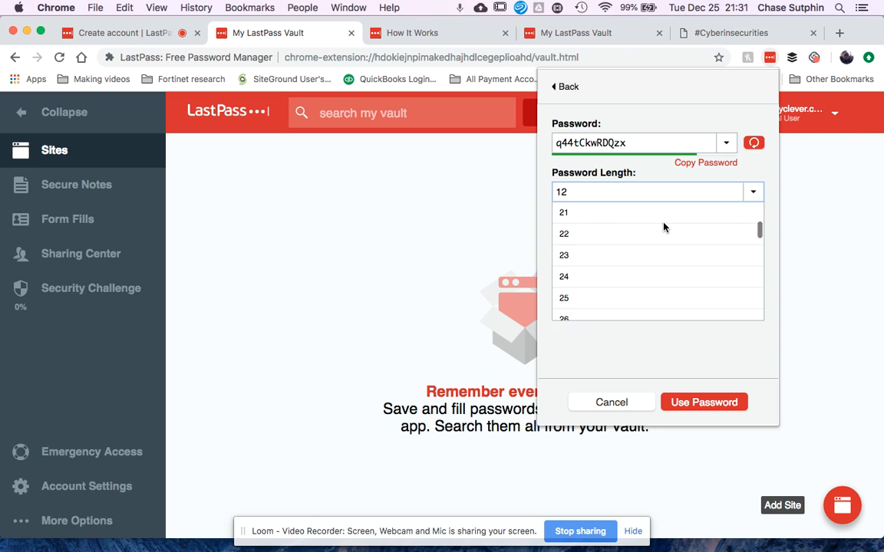
left_click(618, 227)
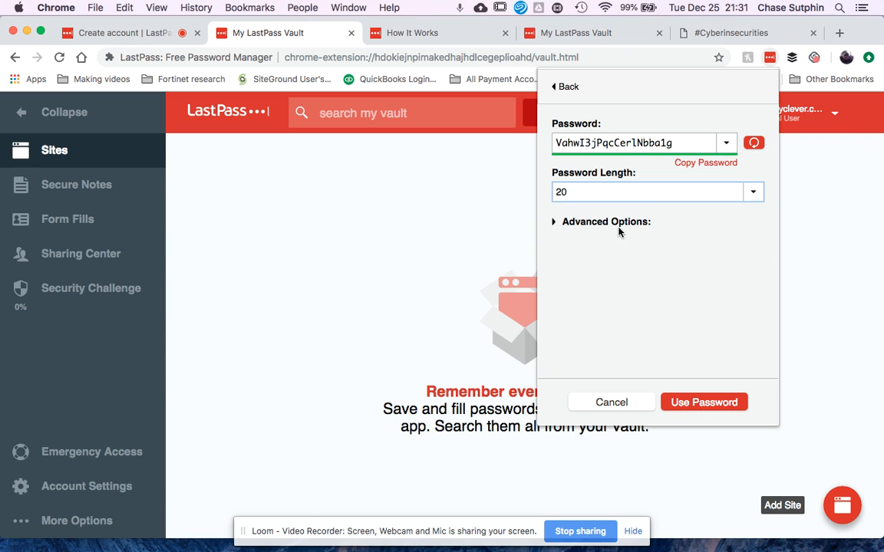
- Expand the generator's advanced options, try Make Pronounceable, and settle on Allow All Character Types with special characters (!%@#) included
left_click(590, 223)
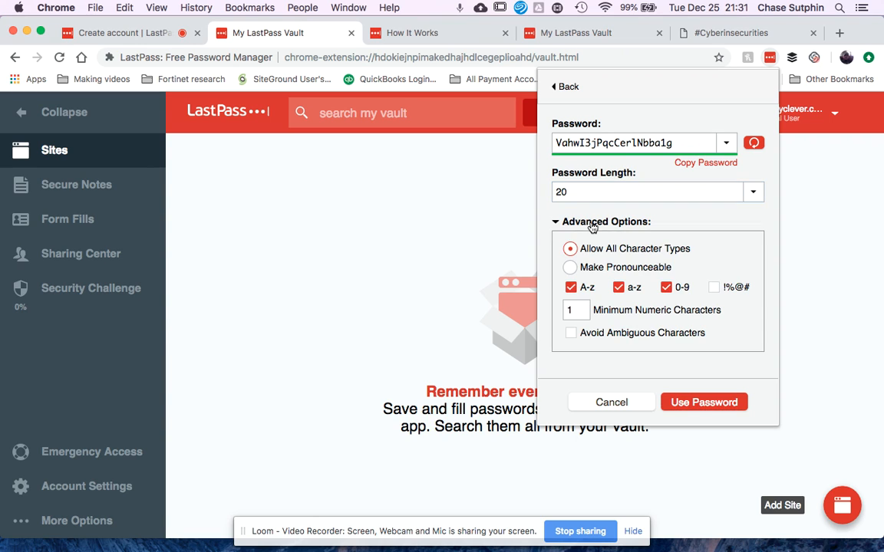
left_click(713, 287)
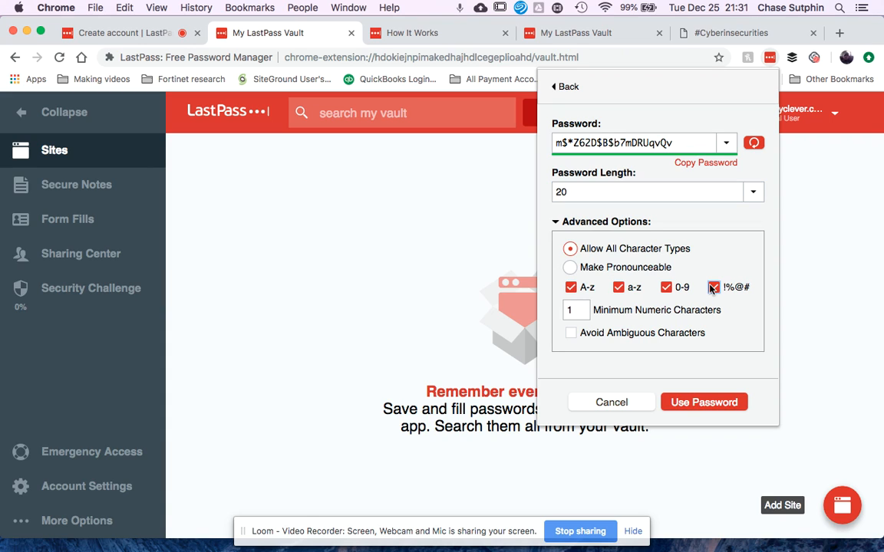
left_click(570, 268)
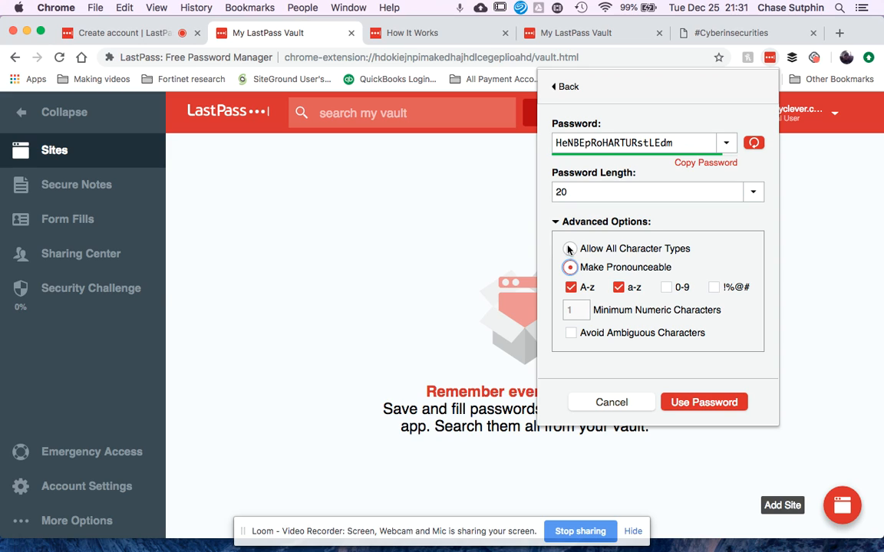
left_click(570, 249)
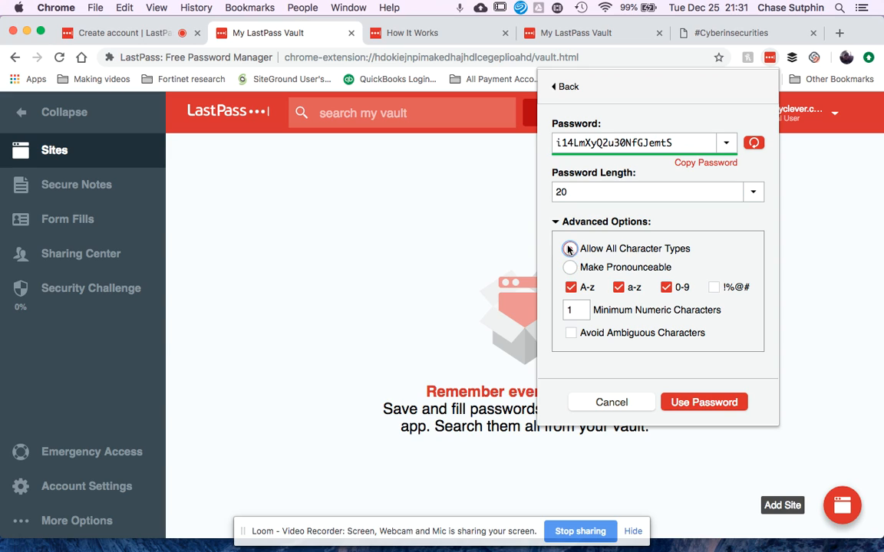
left_click(714, 287)
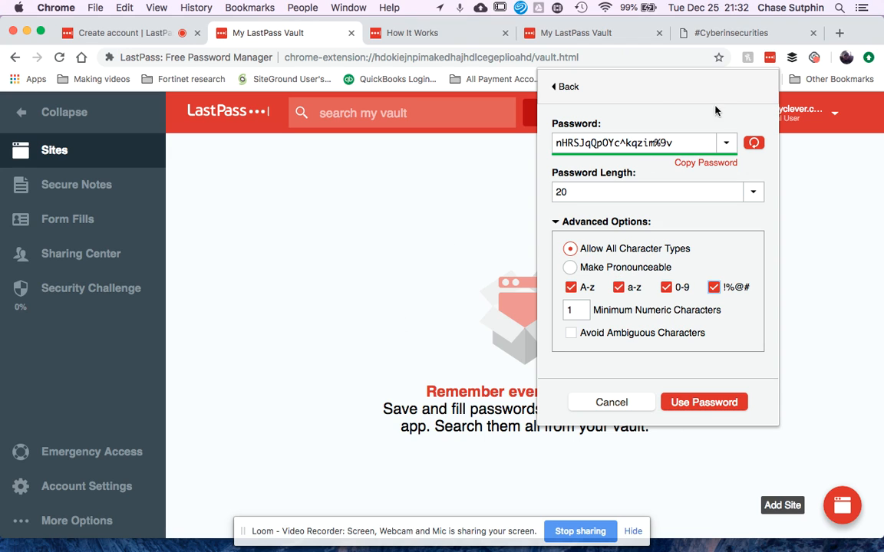
- Leave and reopen the secure password generator to get a fresh password, and copy it
left_click(571, 86)
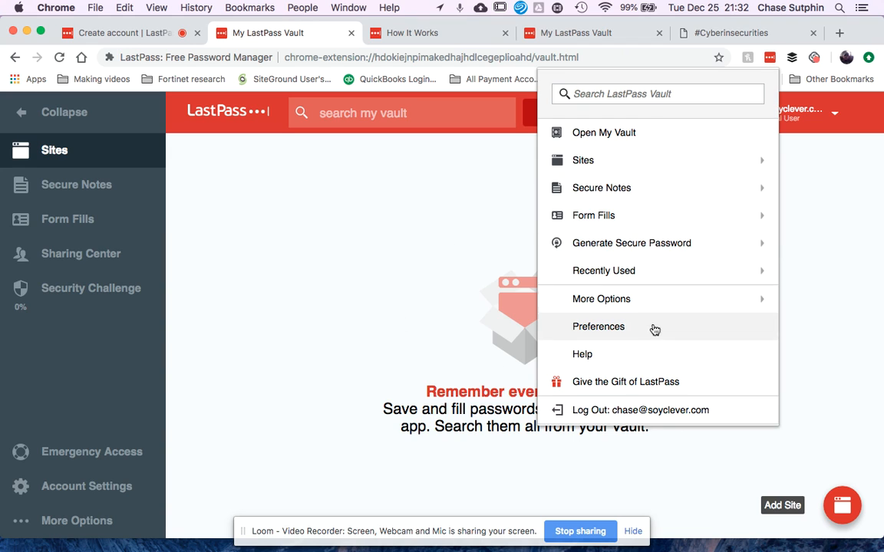
left_click(641, 244)
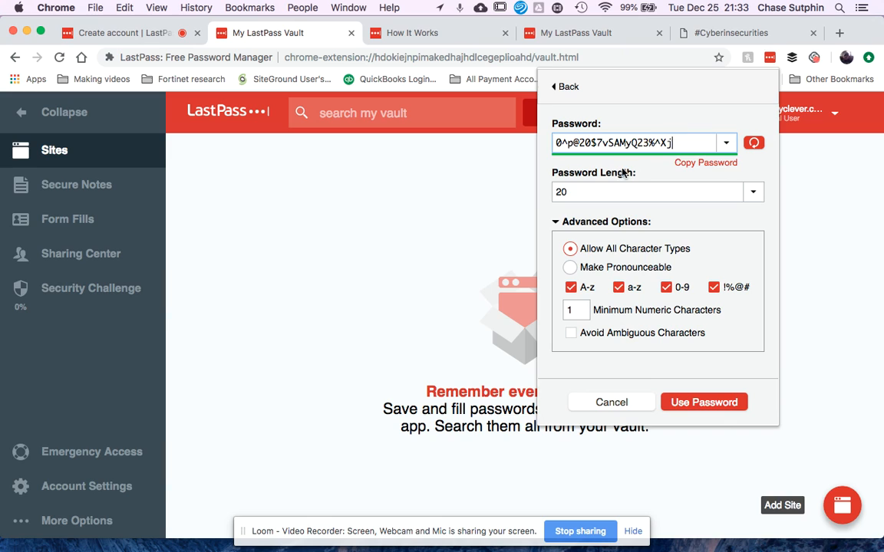
left_click(690, 164)
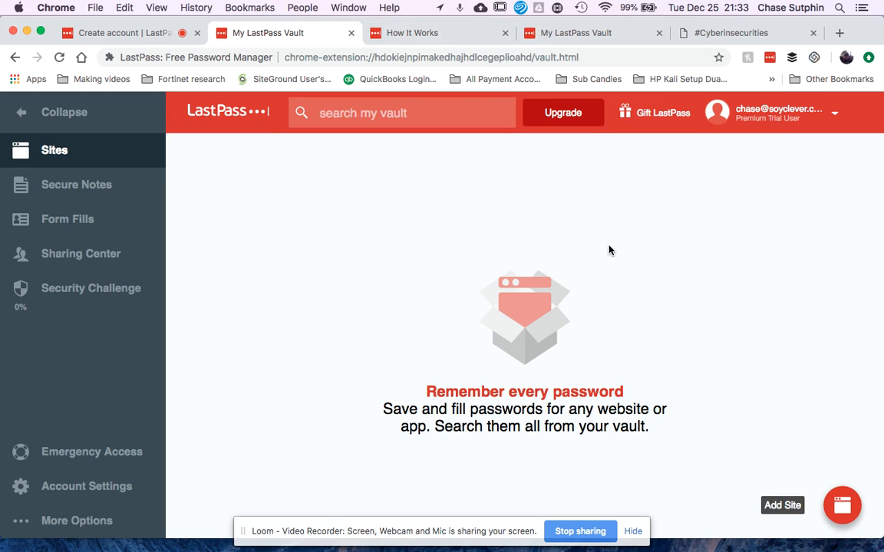
- Paste the generated password into the address bar of a new browser tab and clear it again
left_click(839, 33)
key("super+v")
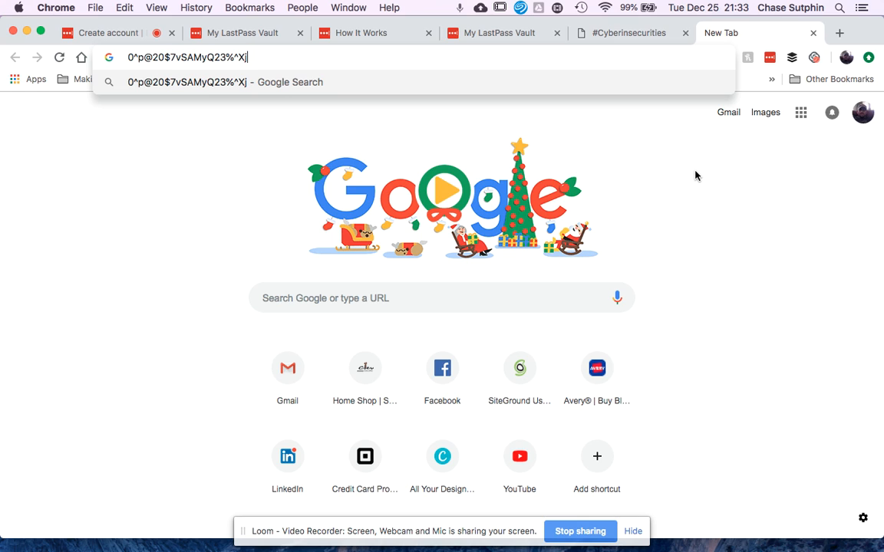
key("BackSpace")
key("BackSpace")
key("BackSpace")
key("BackSpace")
key("BackSpace")
key("BackSpace")
key("BackSpace")
key("BackSpace")
key("BackSpace")
key("BackSpace")
key("BackSpace")
key("BackSpace")
key("BackSpace")
key("BackSpace")
key("BackSpace")
key("BackSpace")
key("BackSpace")
key("BackSpace")
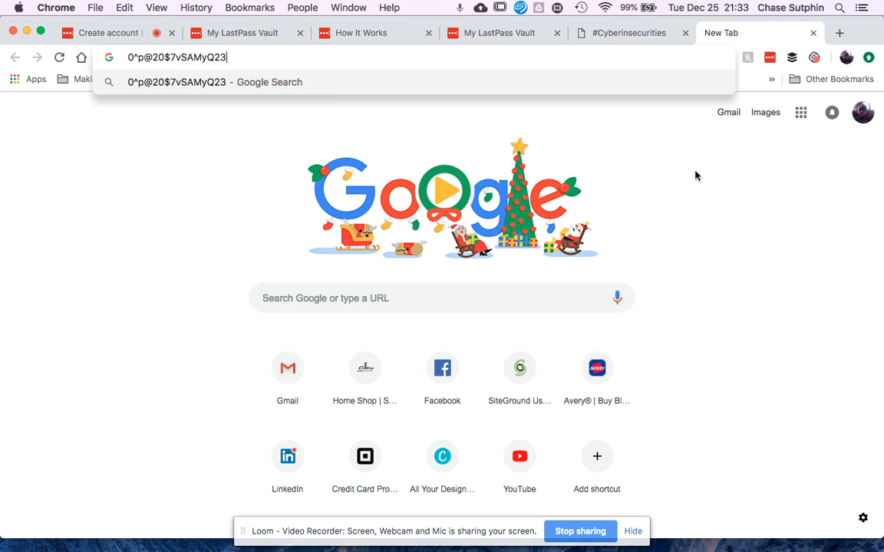
key("BackSpace")
key("BackSpace")
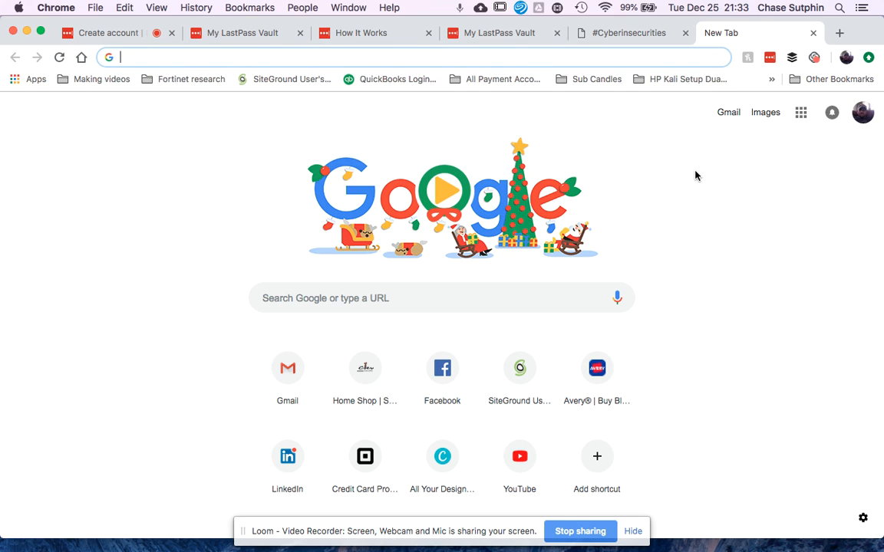
left_click(105, 305)
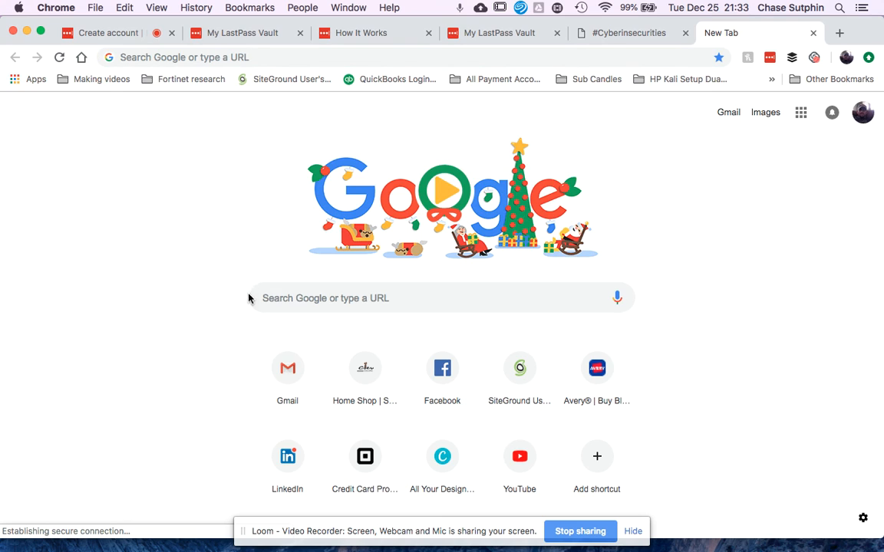
right_click(286, 292)
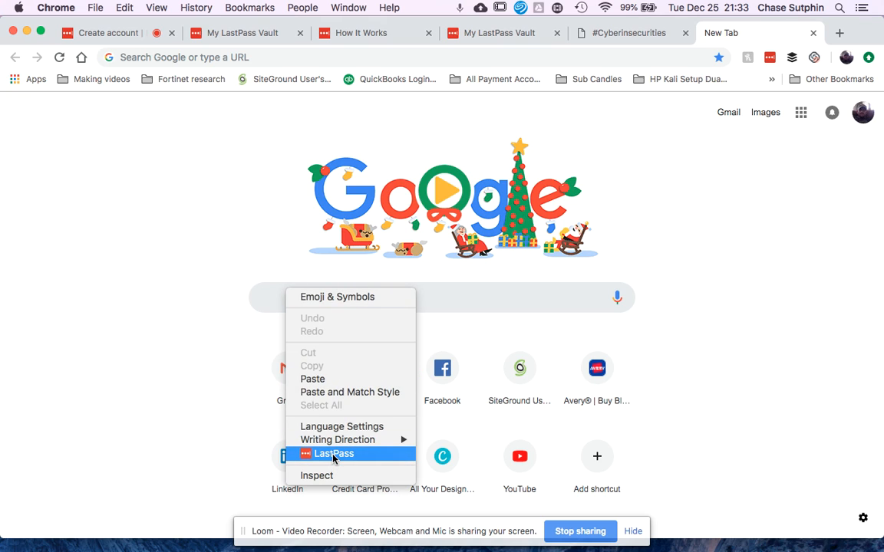
left_click(237, 248)
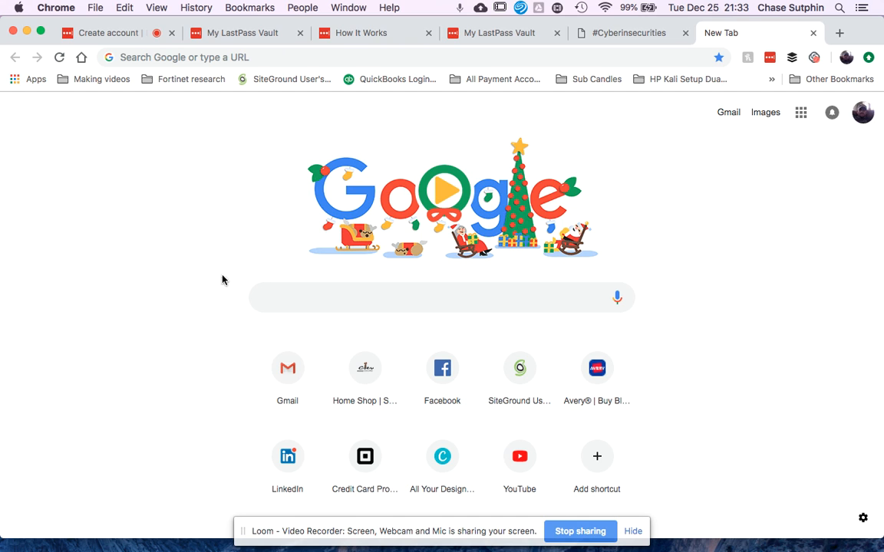
left_click(123, 35)
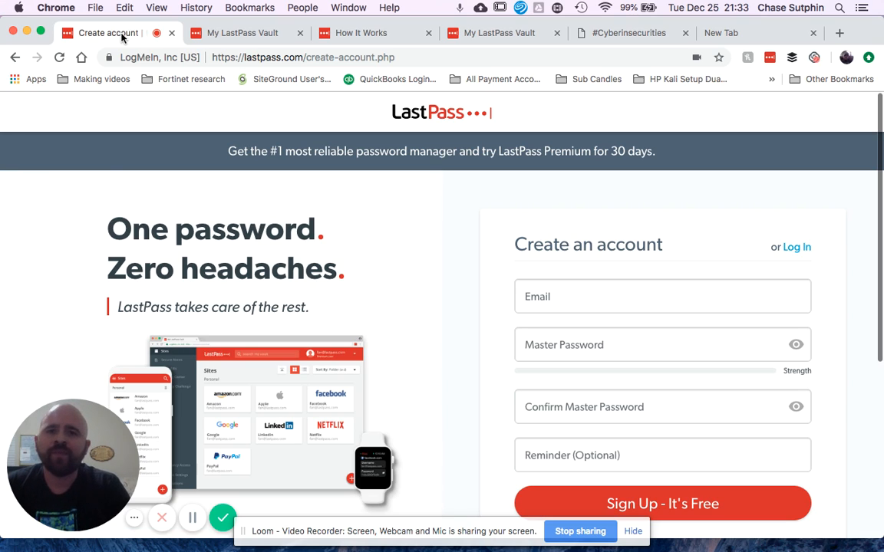
left_click(769, 58)
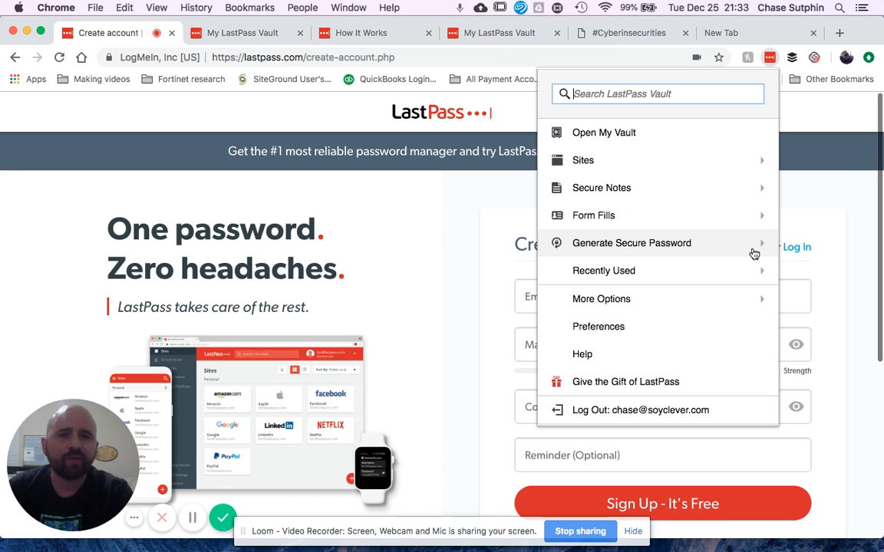
left_click(847, 196)
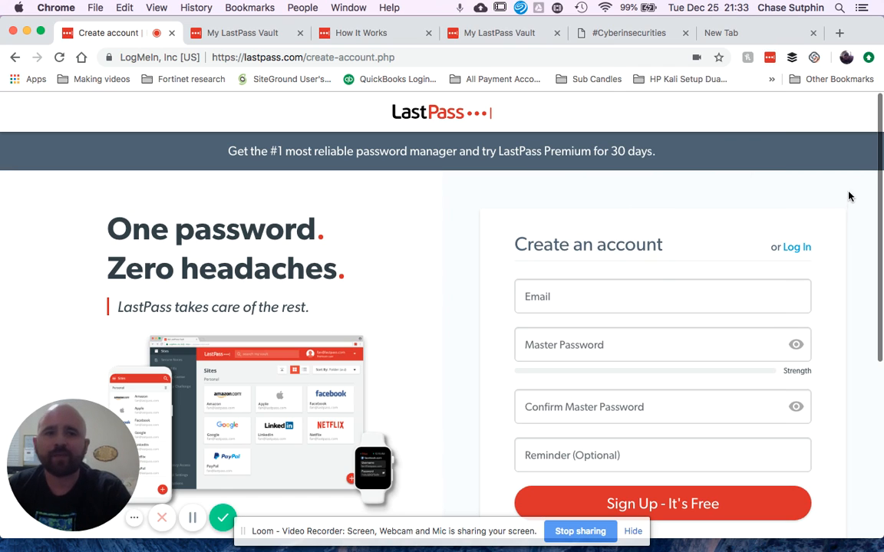
- Return to the empty new tab and go to linkedin.com
left_click(783, 39)
left_click(258, 57)
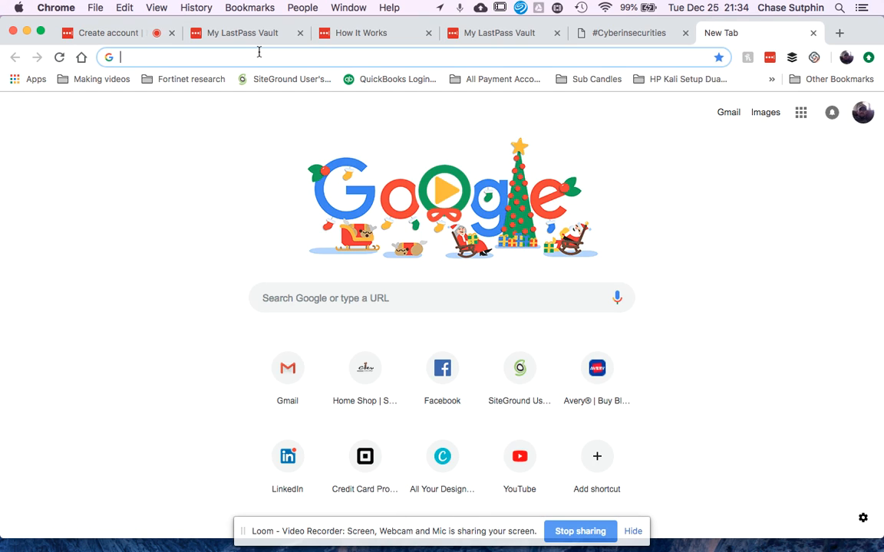
type("lina")
key("BackSpace")
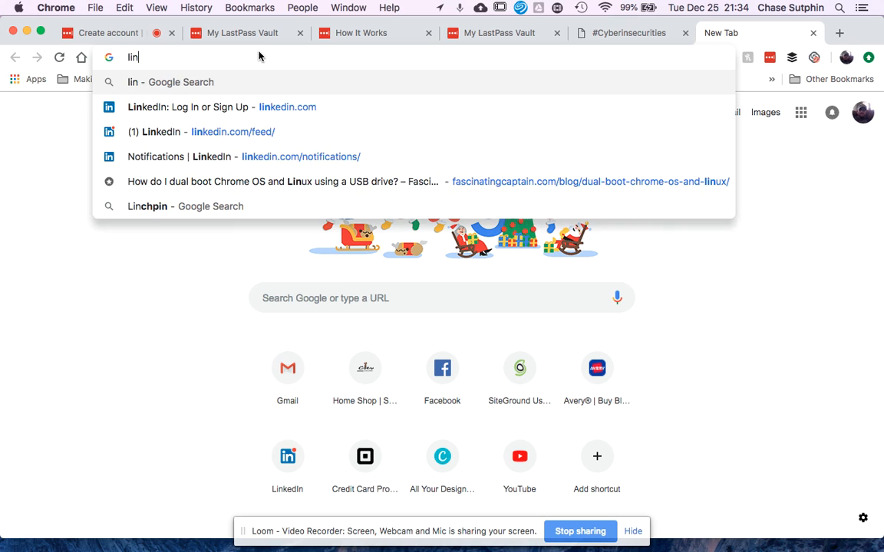
key("Down")
key("Return")
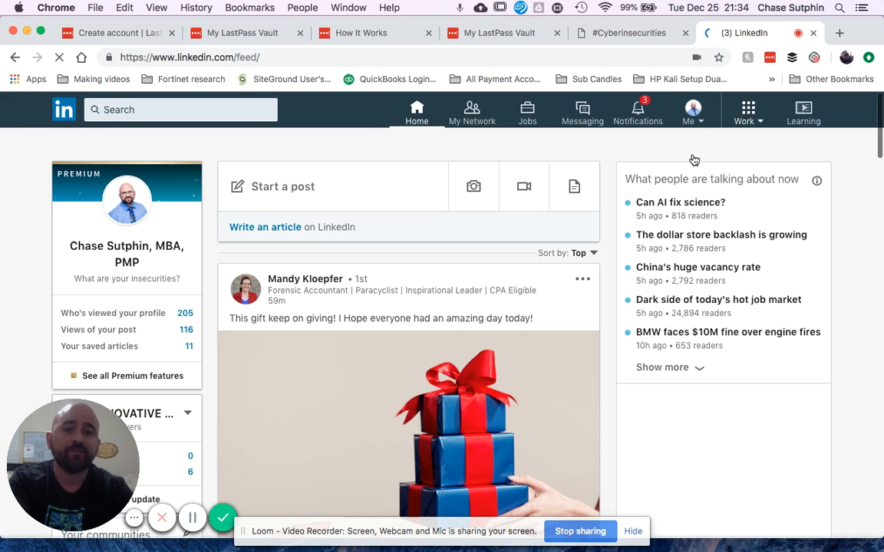
- Sign out of the LinkedIn account
left_click(690, 117)
scroll(603, 343, "down", 5)
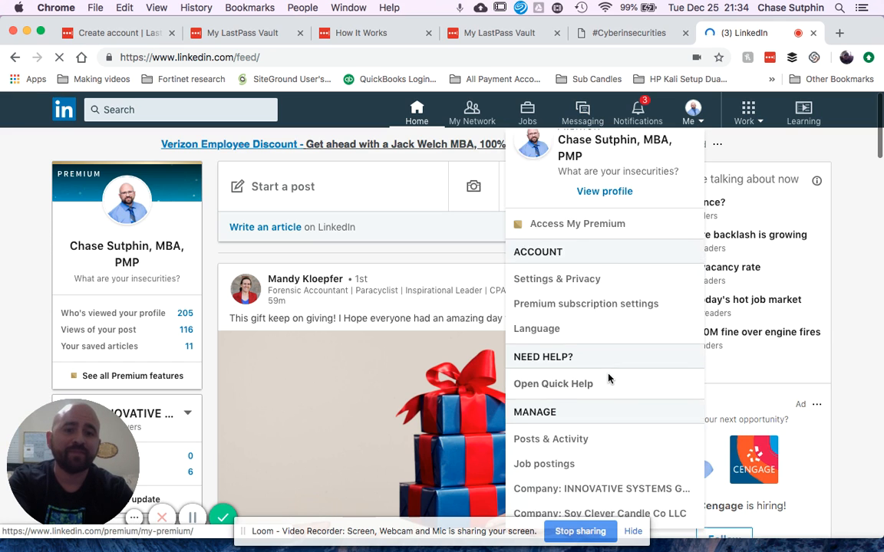
scroll(569, 443, "down", 2)
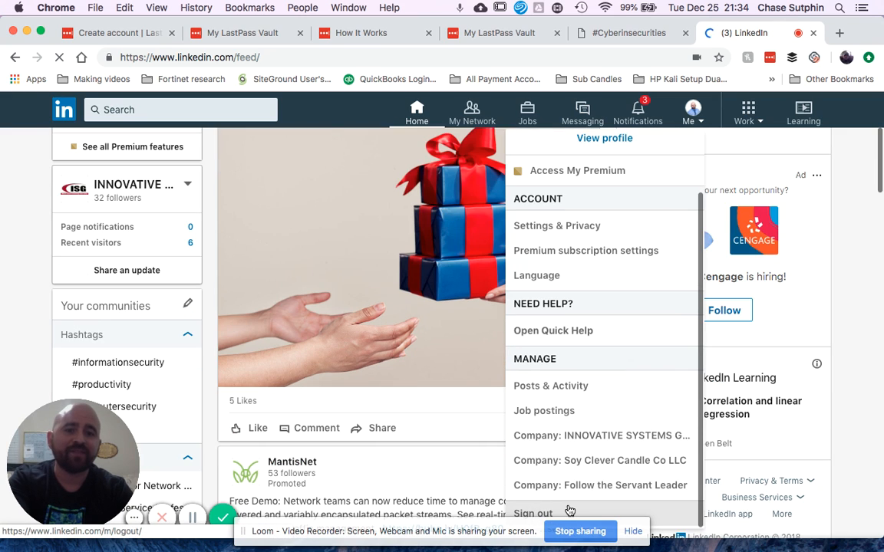
left_click(569, 511)
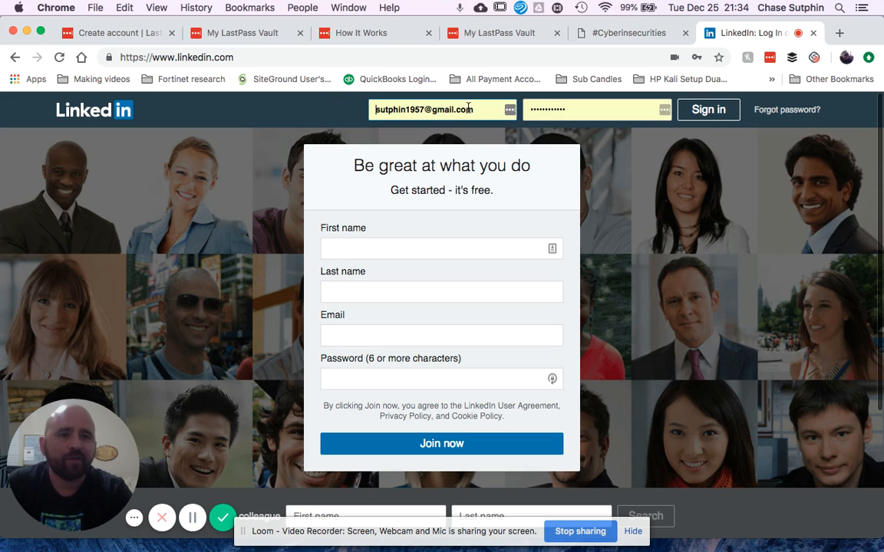
- Examine the LastPass choices offered in LinkedIn's sign-in email field, including logging in, filling forms and generating a password
left_click(510, 112)
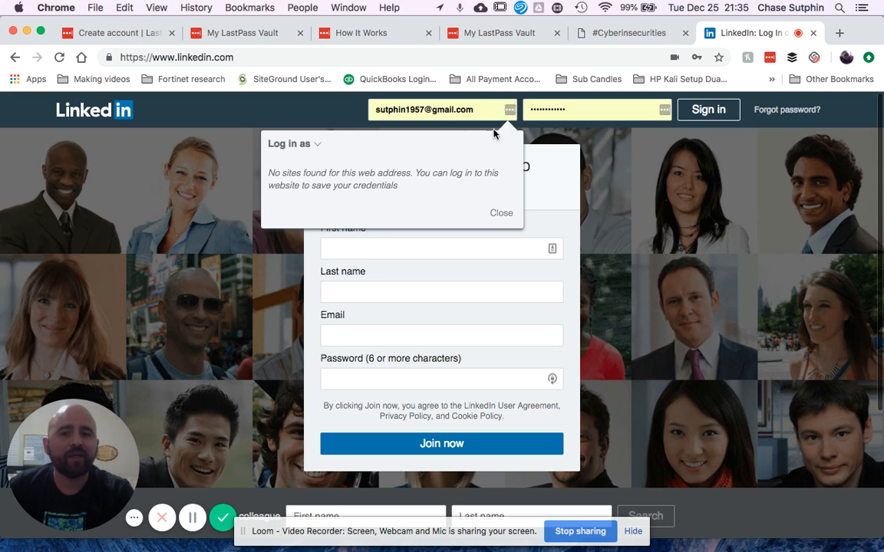
left_click(316, 147)
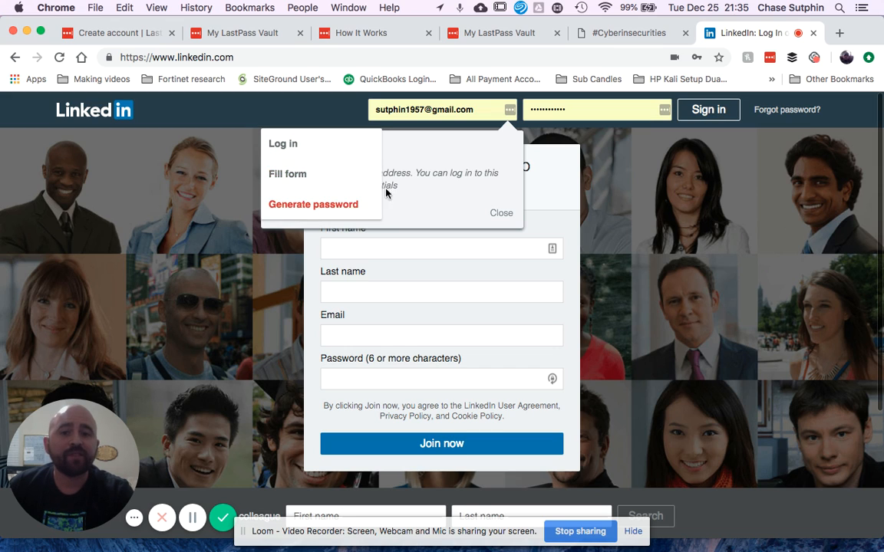
left_click(421, 156)
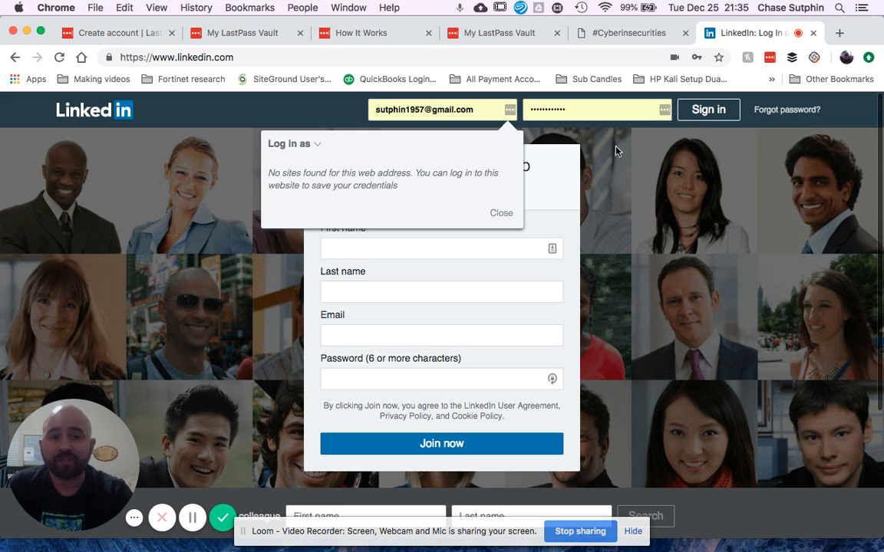
- Sign in to LinkedIn with the filled-in credentials and add the linkedin.com login to LastPass
left_click(701, 112)
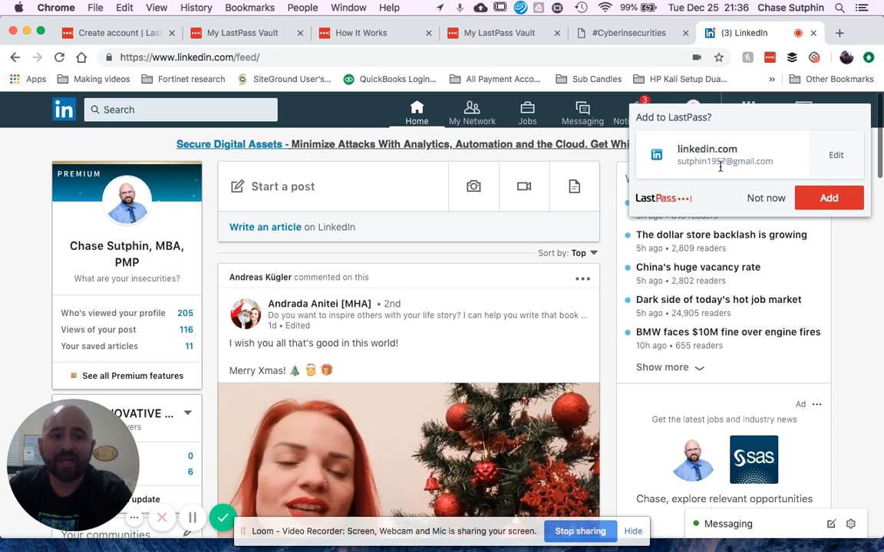
left_click(819, 198)
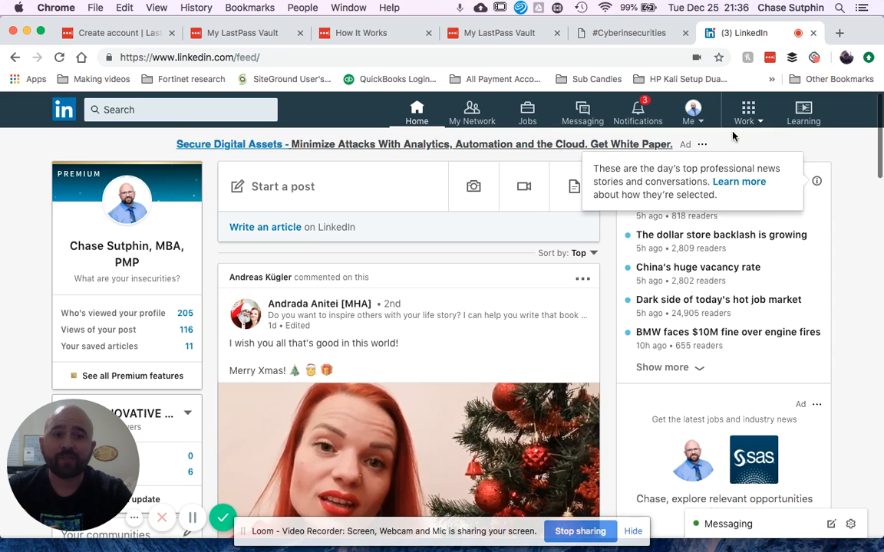
- Open the change-password form under LinkedIn's account login and security settings
left_click(697, 116)
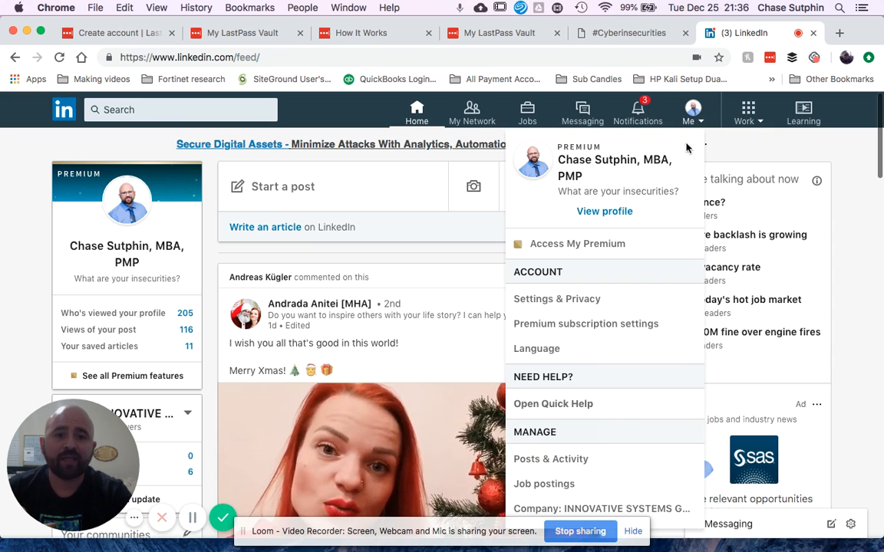
left_click(557, 299)
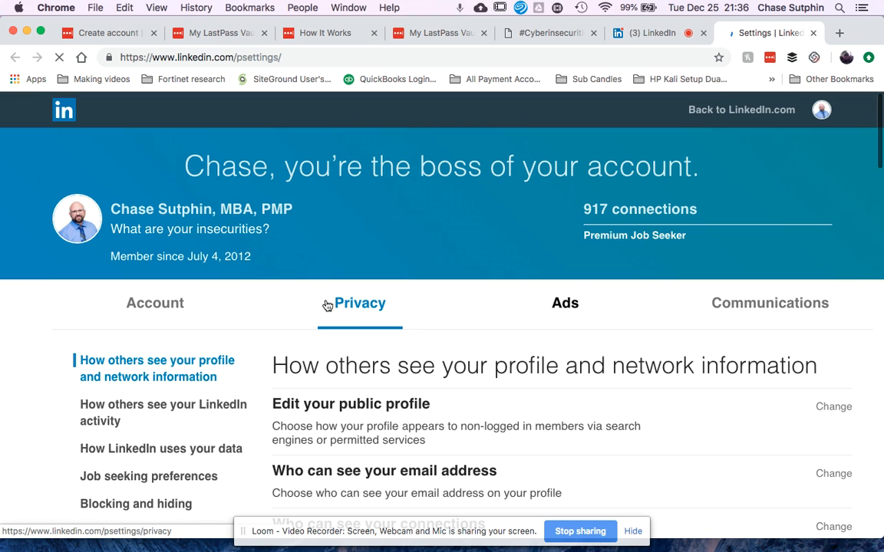
scroll(167, 311, "down", 3)
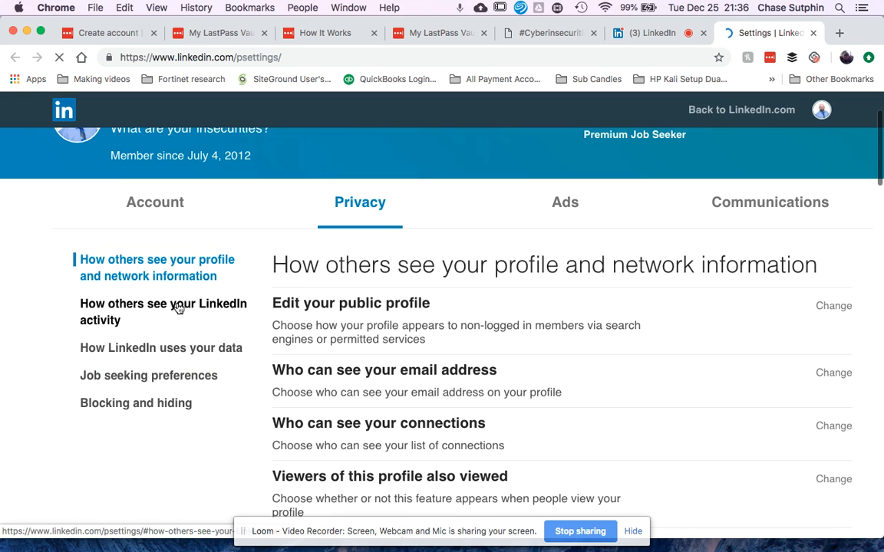
scroll(157, 210, "down", 5)
left_click(158, 210)
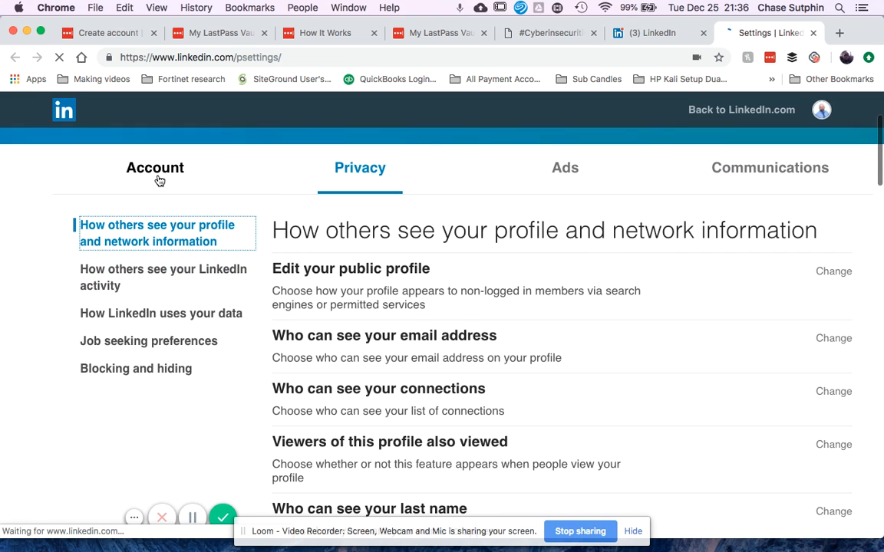
left_click(157, 175)
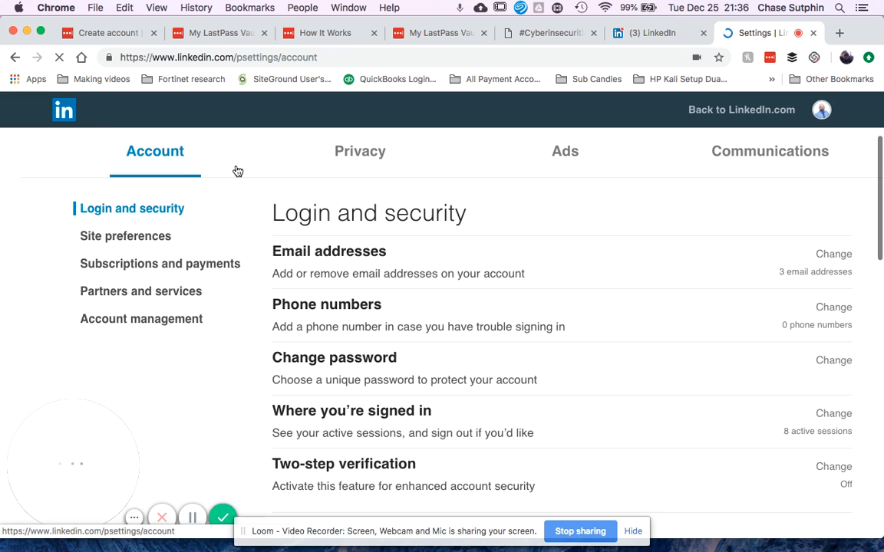
left_click(344, 363)
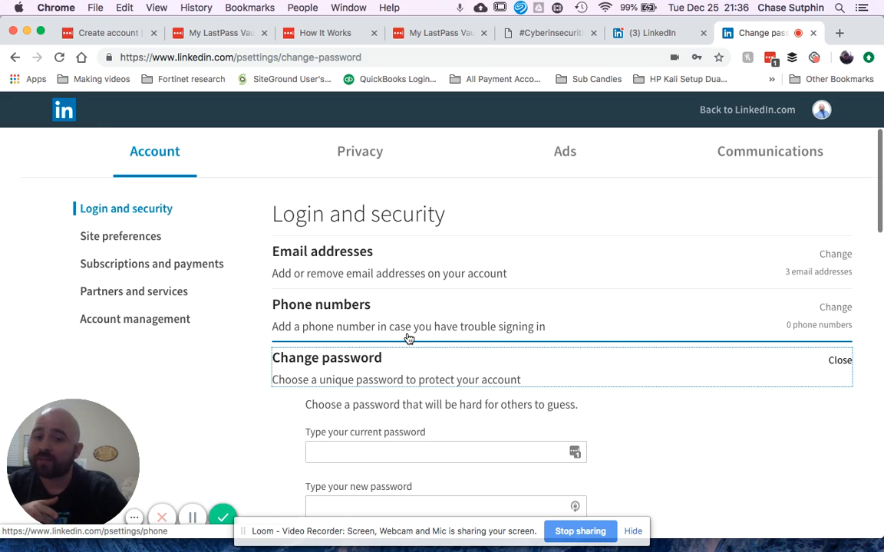
scroll(409, 338, "down", 2)
scroll(408, 338, "down", 2)
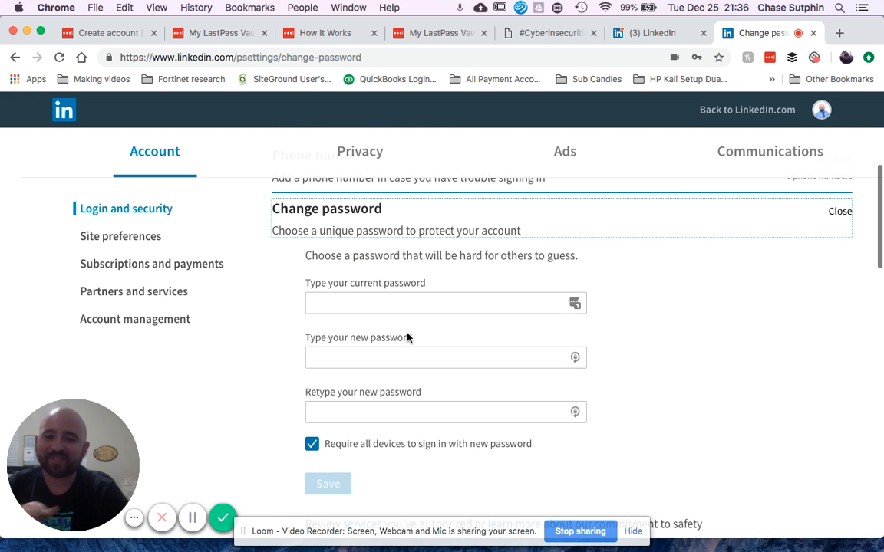
- Save the new LinkedIn account password and accept the updated linkedin.com login in LastPass
left_click(192, 520)
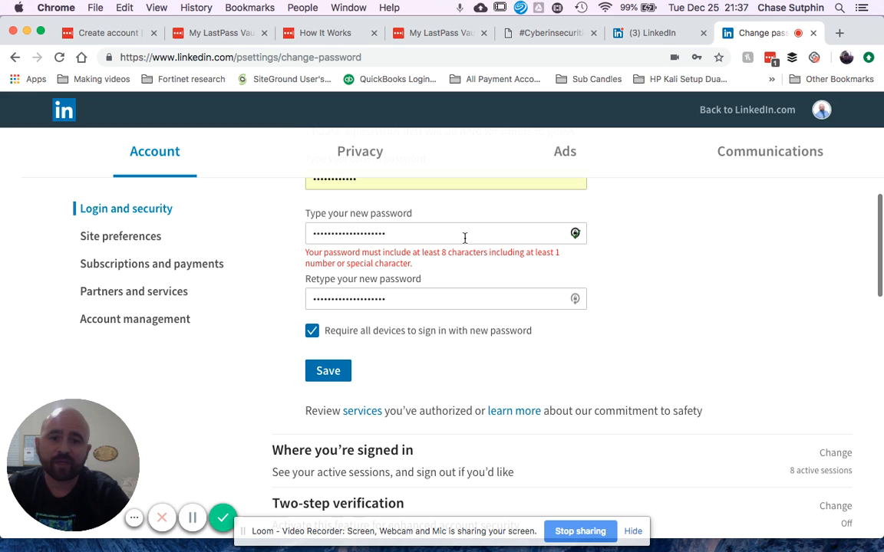
left_click(329, 374)
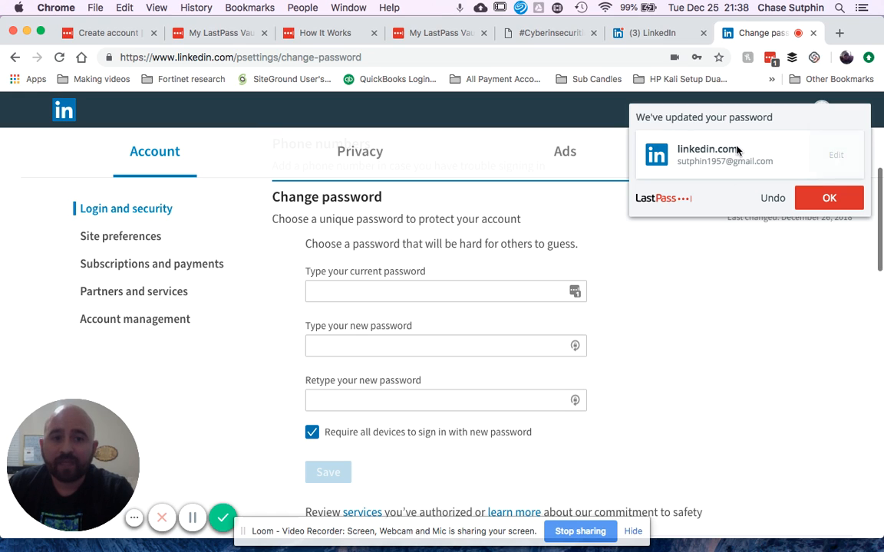
left_click(822, 199)
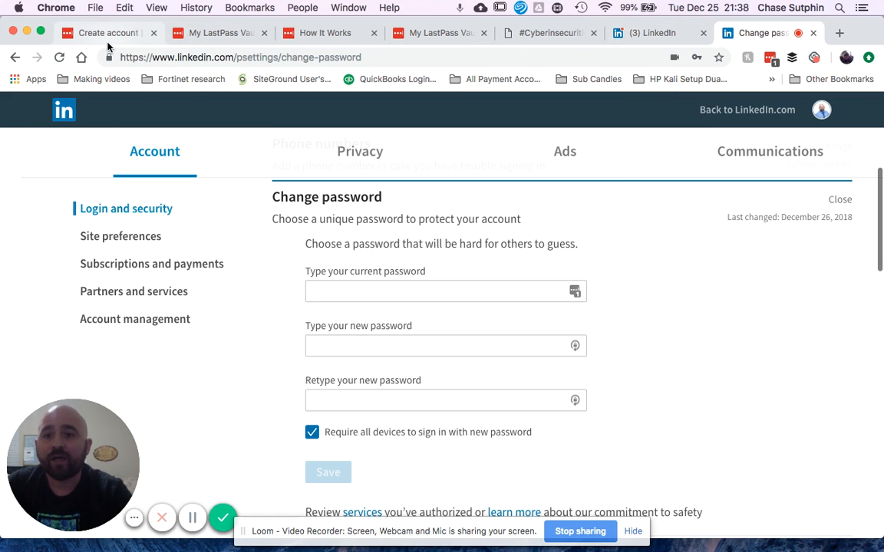
- Review the #Cyberinsecurities PDF, the LastPass account creation page and the LinkedIn entry in the vault
left_click(519, 35)
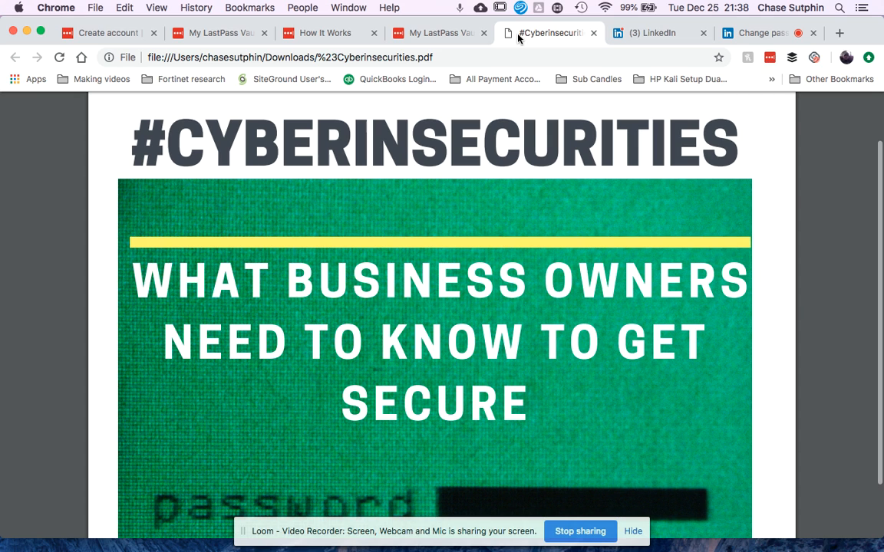
left_click(81, 34)
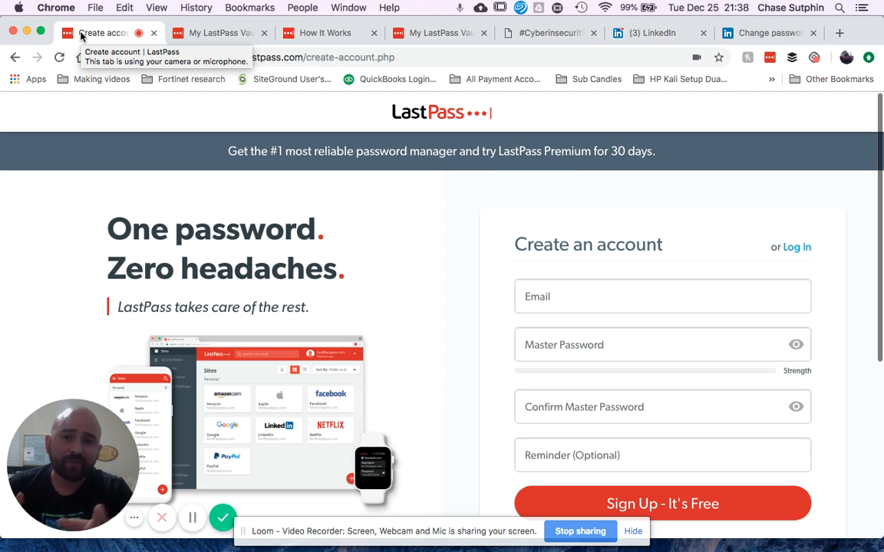
left_click(206, 34)
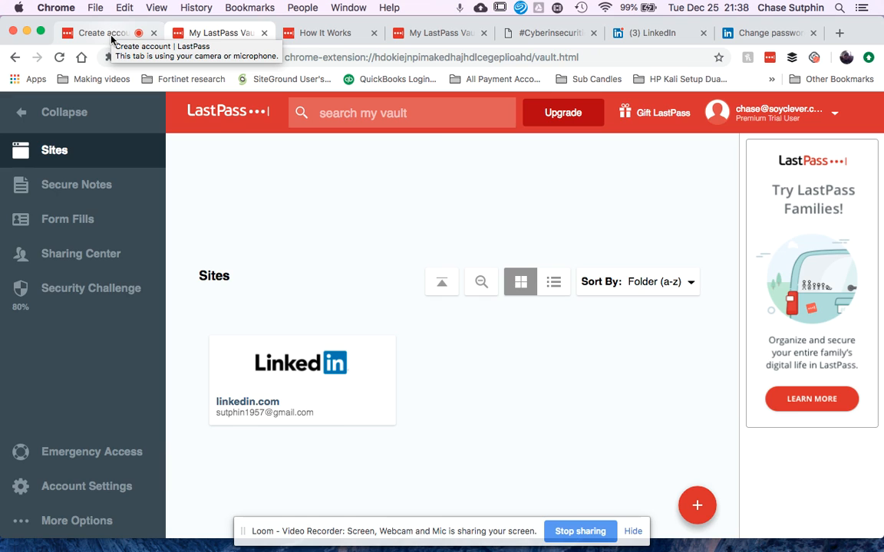
left_click(111, 32)
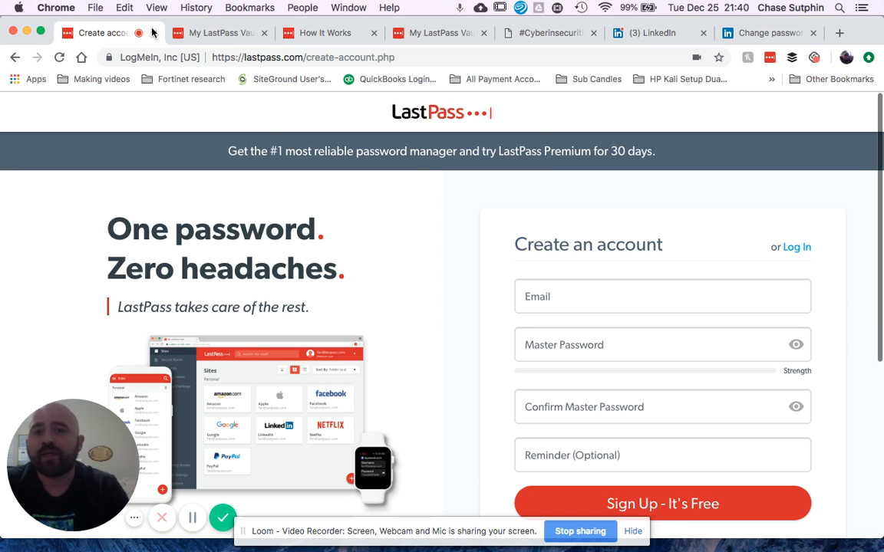
- Return to the LastPass vault, reload it and open Account Settings
left_click(231, 32)
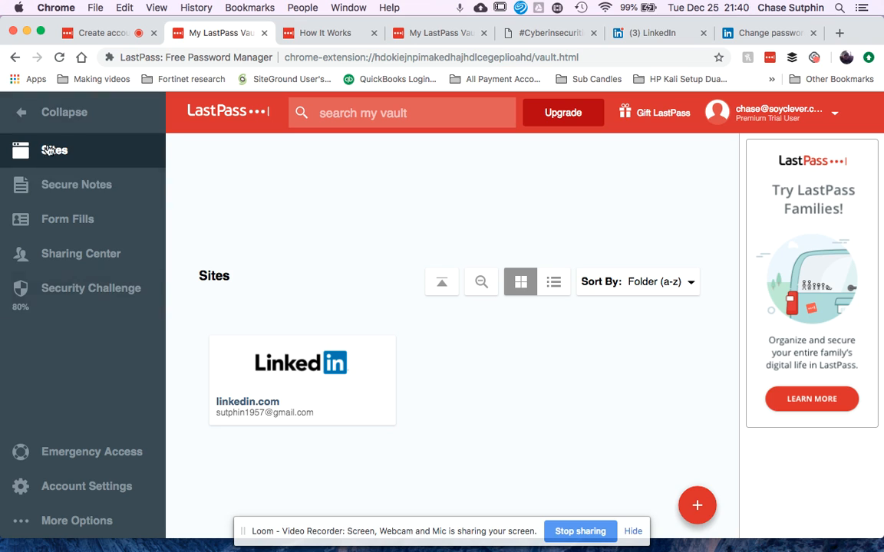
left_click(73, 489)
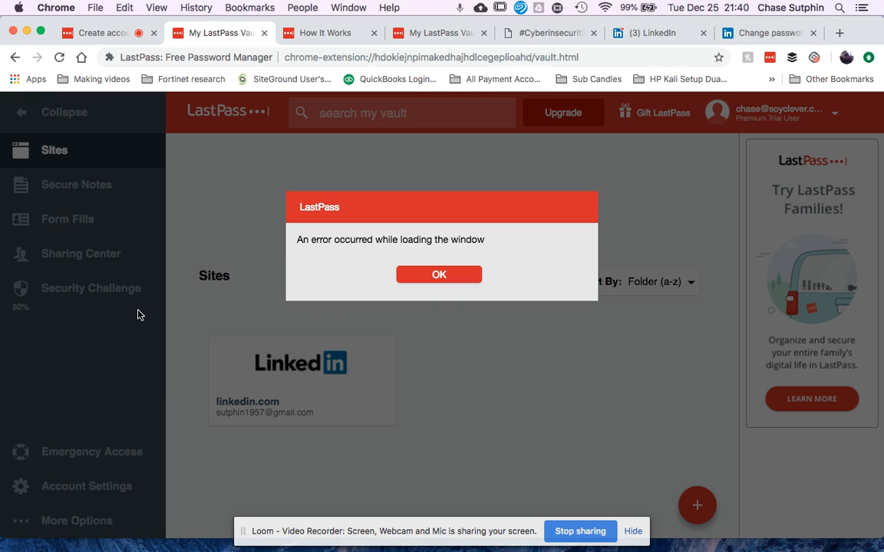
left_click(453, 275)
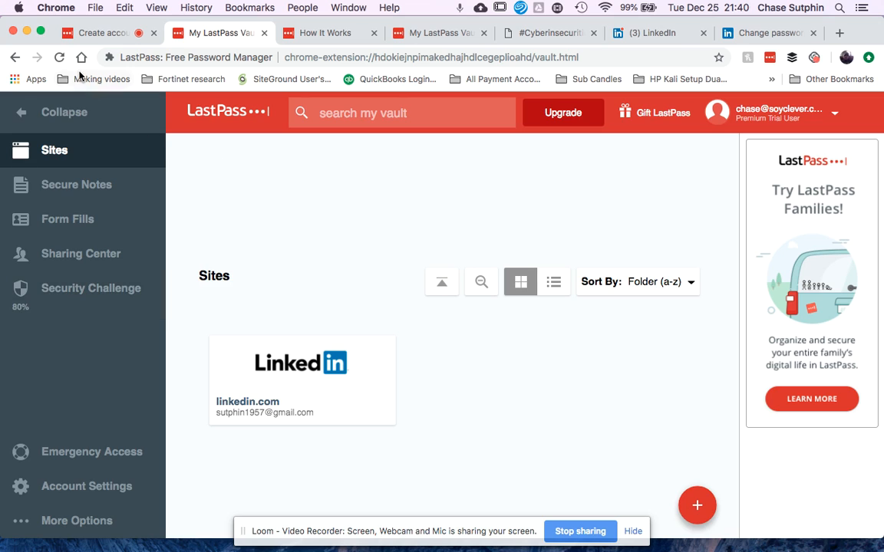
left_click(56, 62)
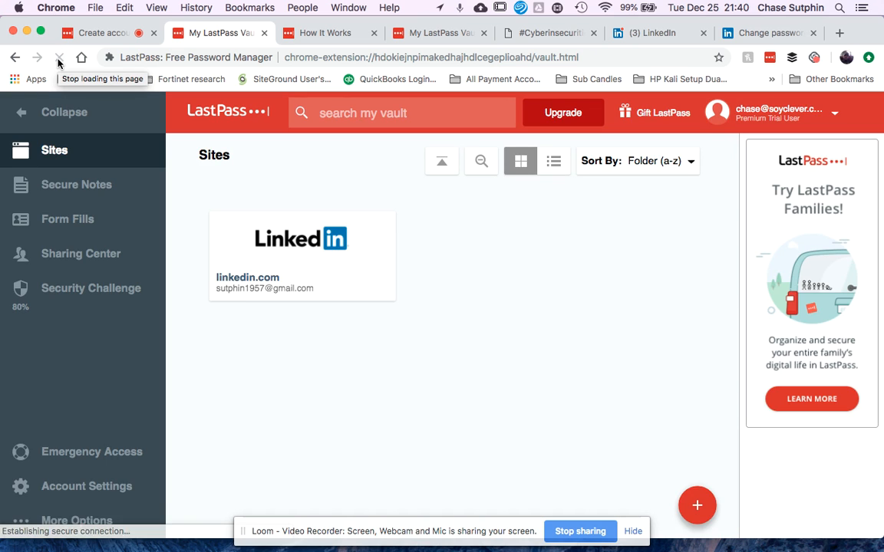
left_click(87, 488)
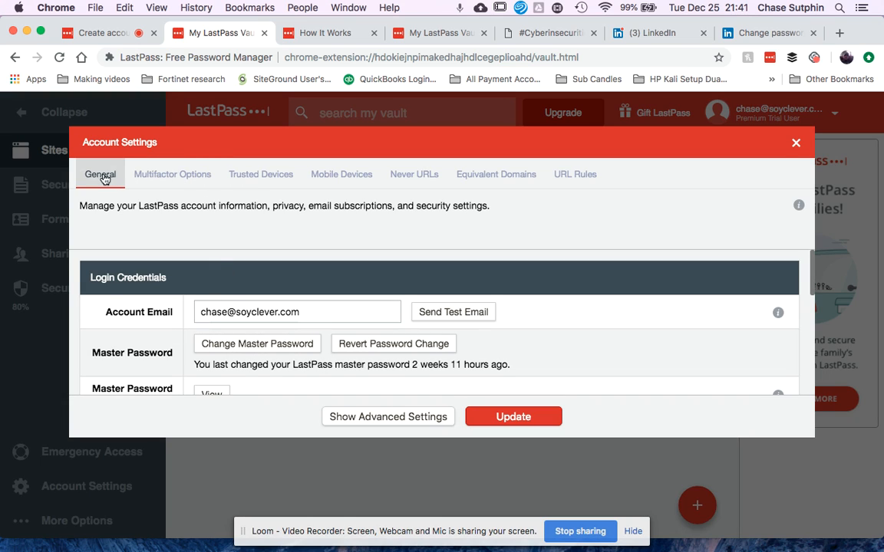
- Examine the General account settings, from the master password options down to SMS Account Recovery
scroll(414, 272, "down", 3)
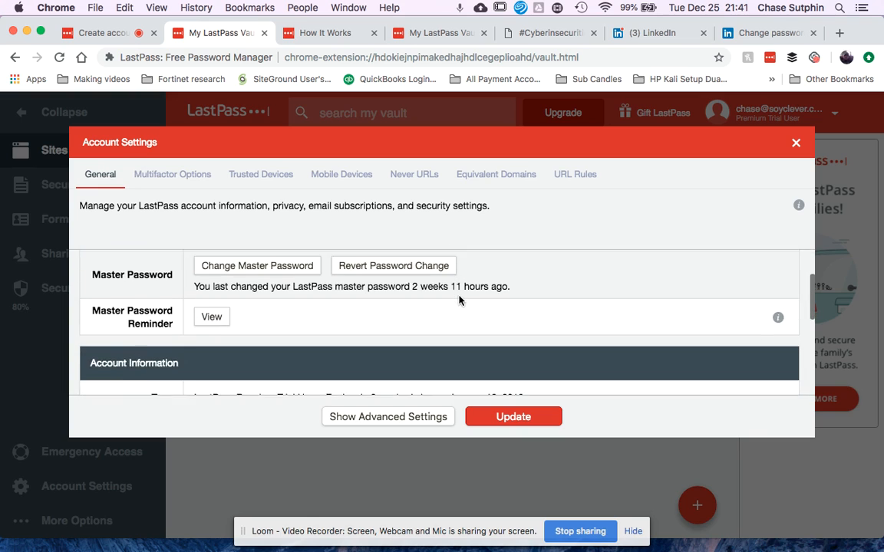
scroll(316, 297, "up", 2)
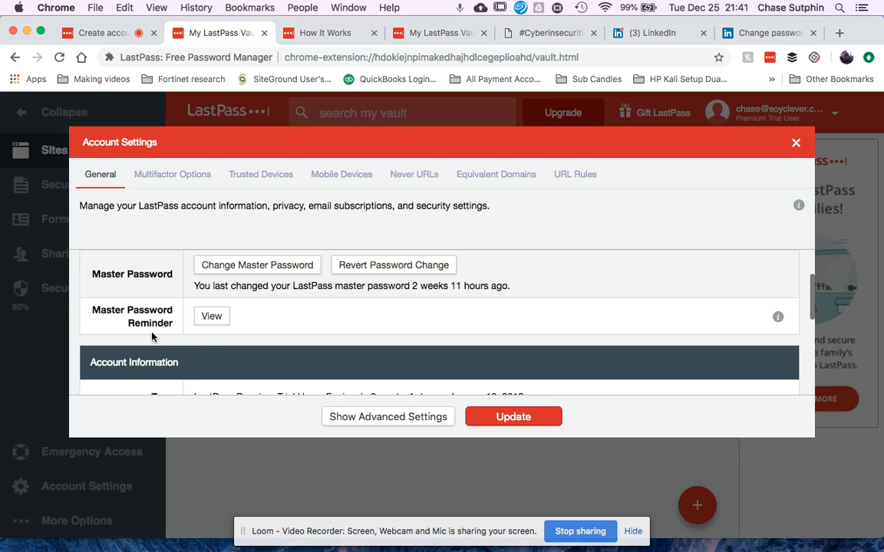
scroll(435, 276, "down", 2)
scroll(434, 276, "down", 2)
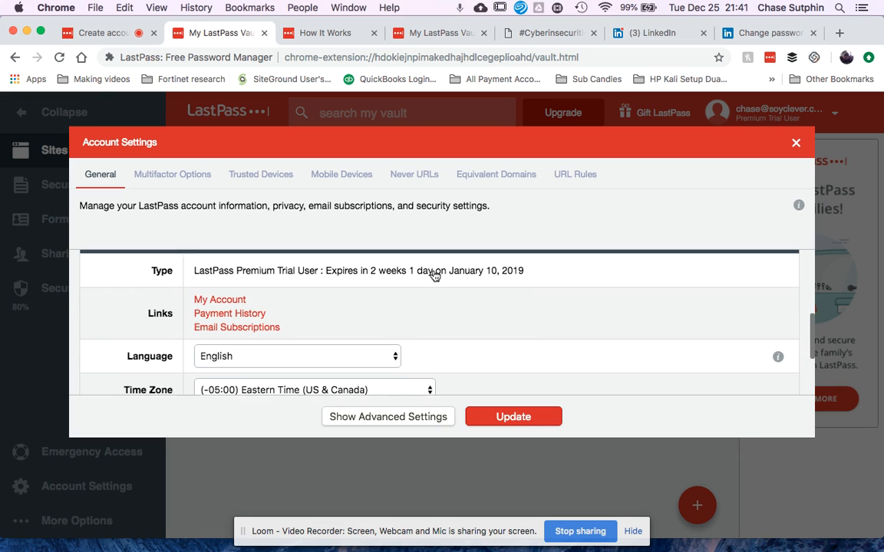
scroll(434, 276, "down", 2)
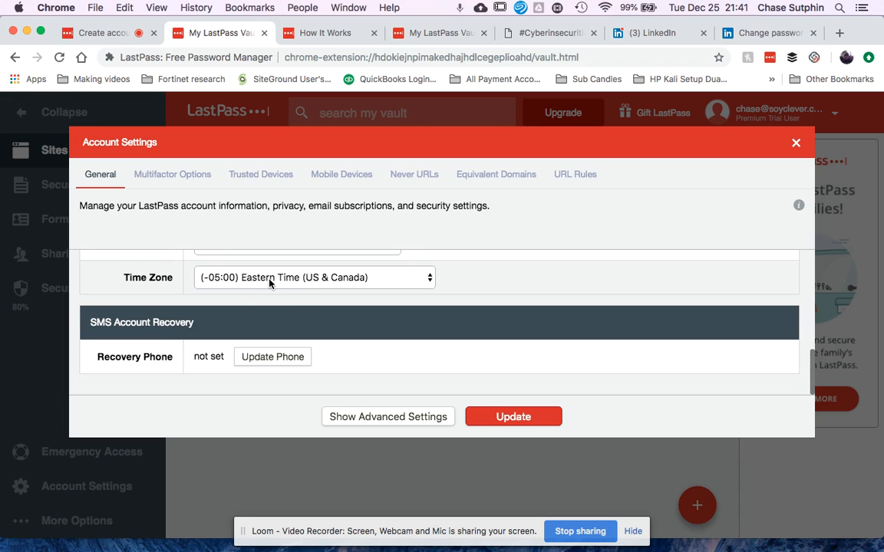
- Open the recovery phone update page and examine its account recovery choices
left_click(269, 359)
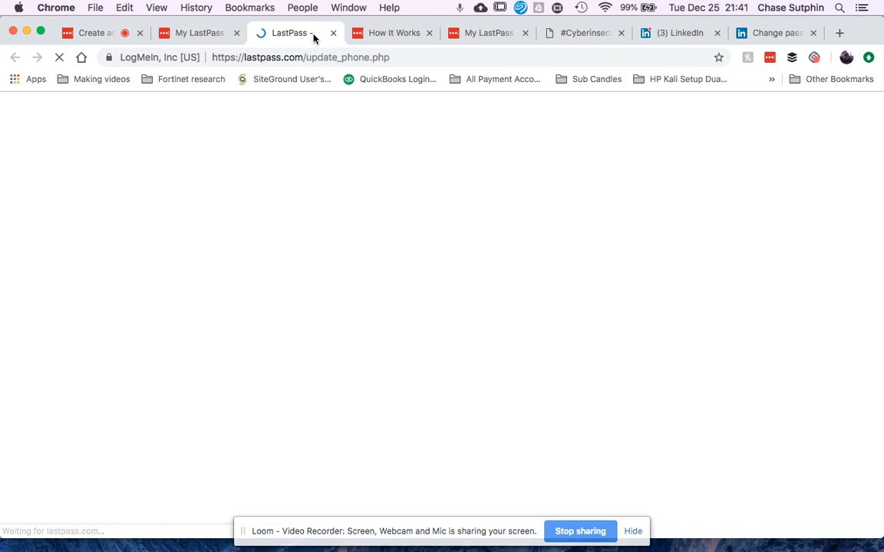
left_click(185, 33)
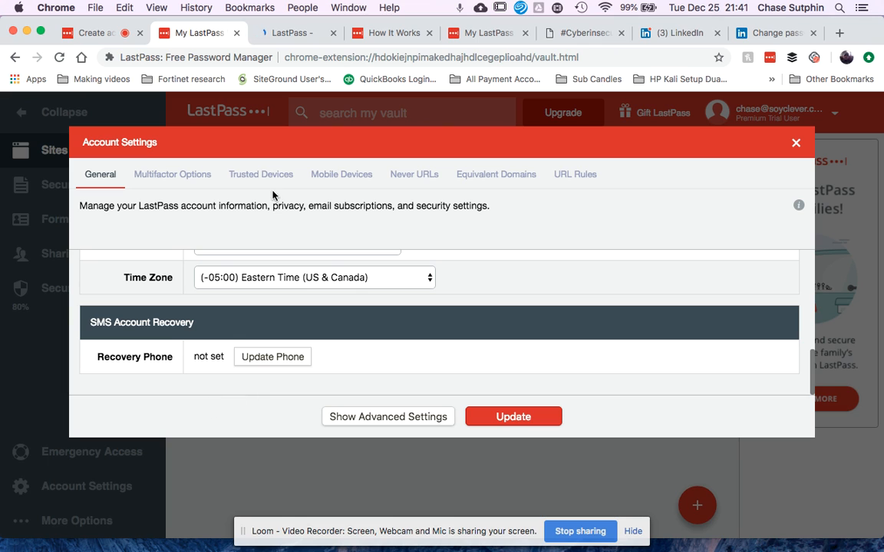
left_click(287, 34)
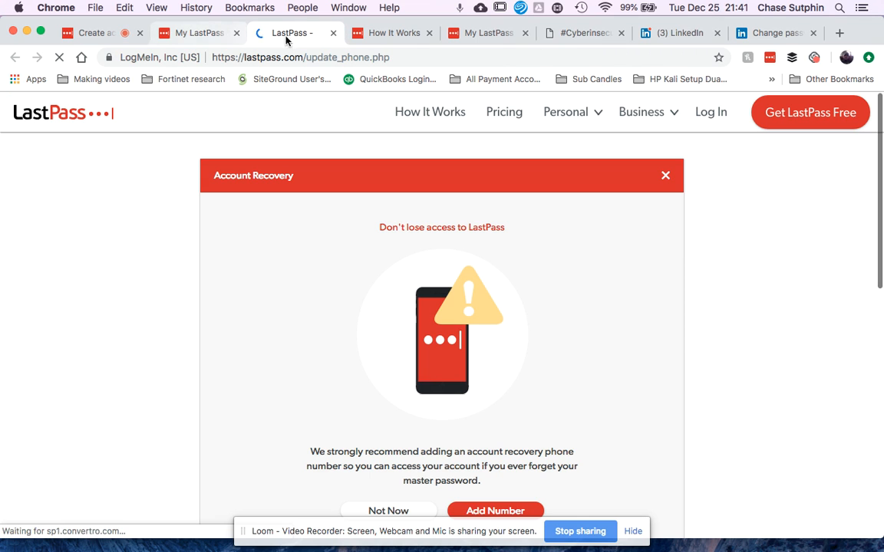
scroll(509, 361, "down", 2)
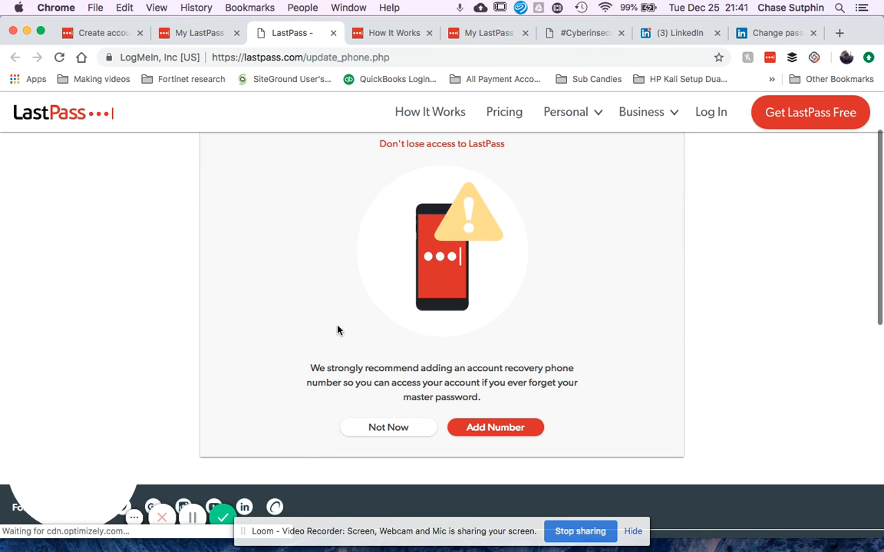
scroll(429, 288, "up", 1)
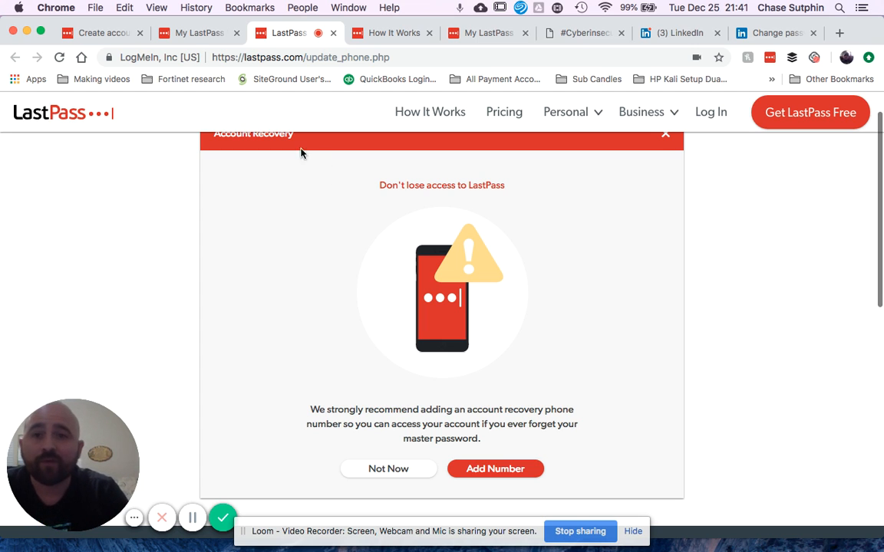
- Return to the vault's Account Settings and open the Google Authenticator configuration among the multifactor options
left_click(189, 34)
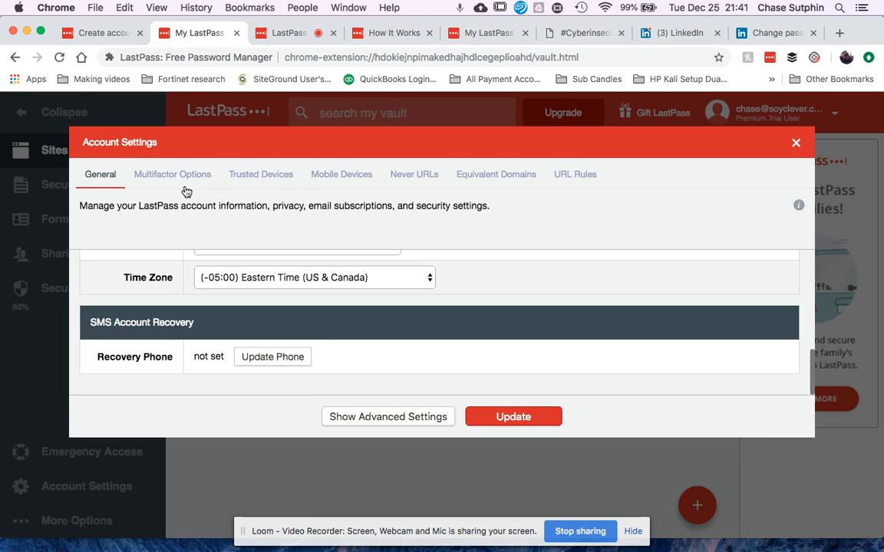
left_click(141, 173)
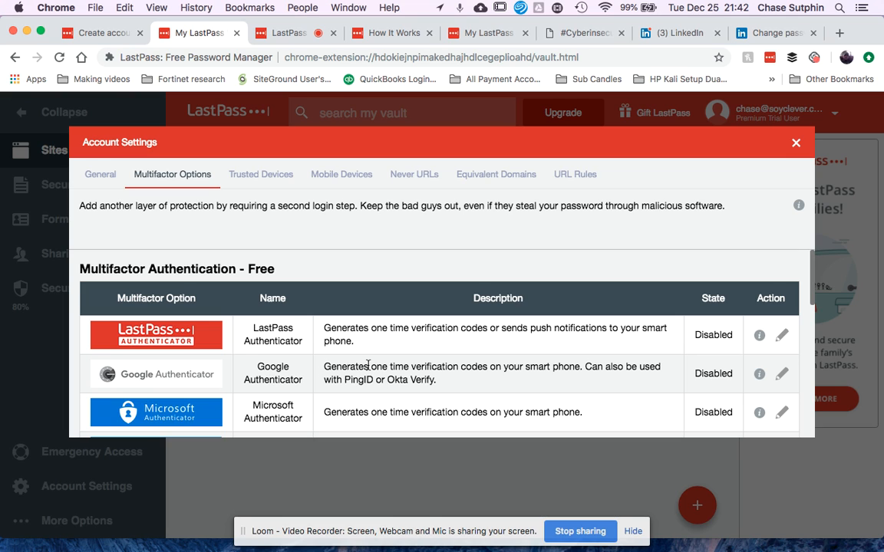
left_click(782, 374)
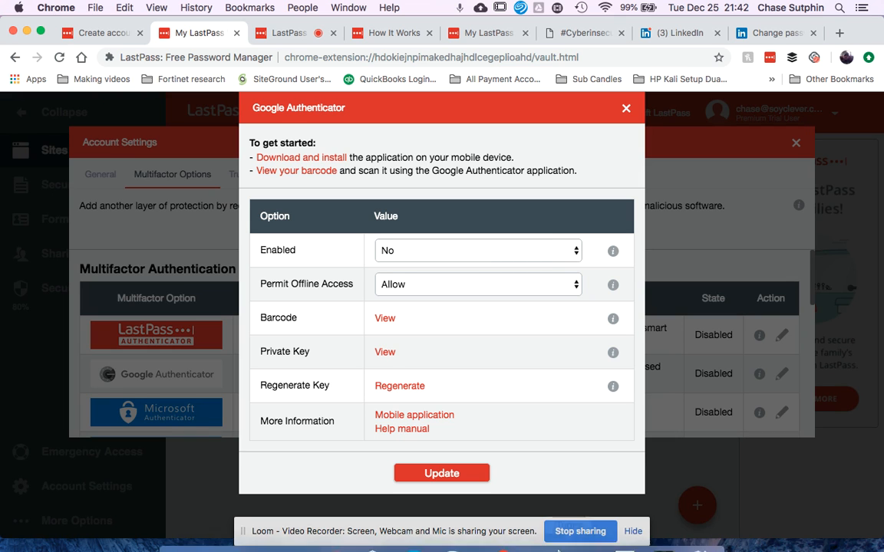
- Switch to the QuickTime Player phone mirror to view the Authenticator app, and return to the Google Authenticator settings in Chrome
mouse_move(625, 540)
left_click(668, 536)
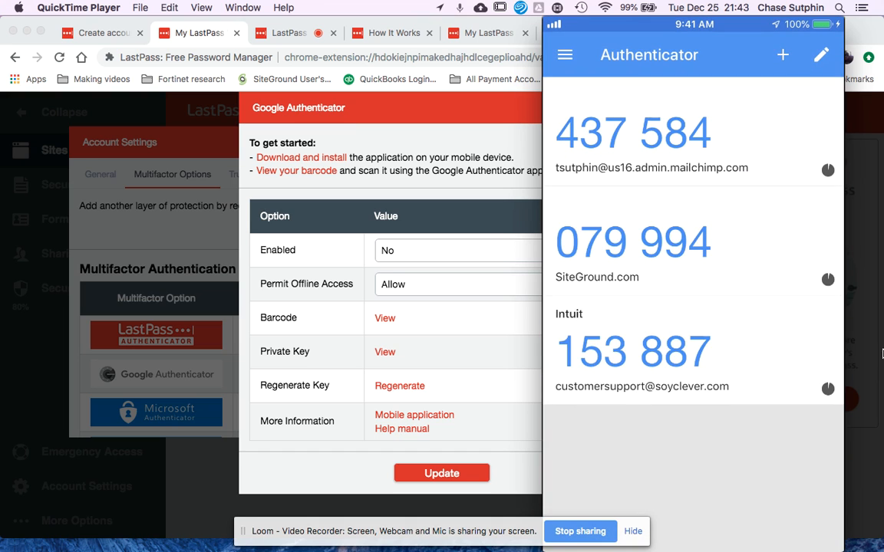
mouse_move(572, 132)
left_click(390, 119)
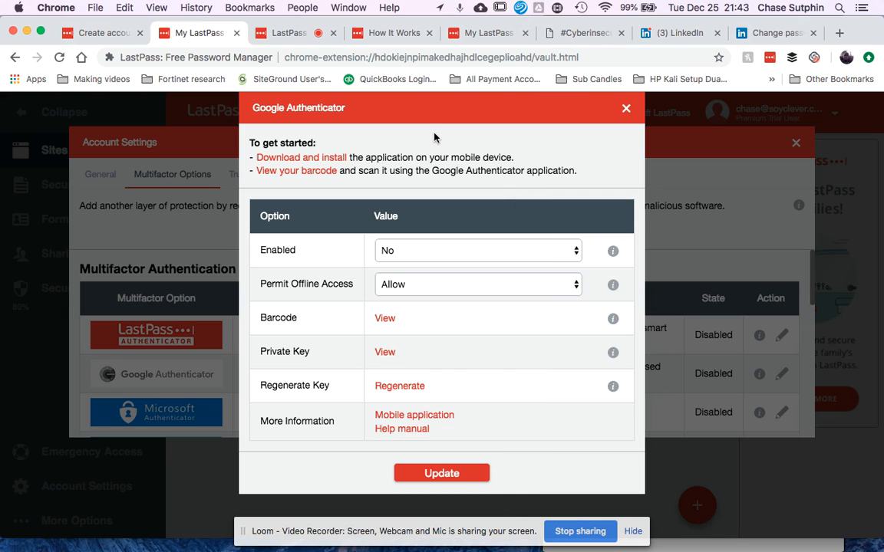
- Set Google Authenticator's Enabled option to Yes and reveal its barcode, re-entering the master password
left_click(441, 254)
left_click(442, 245)
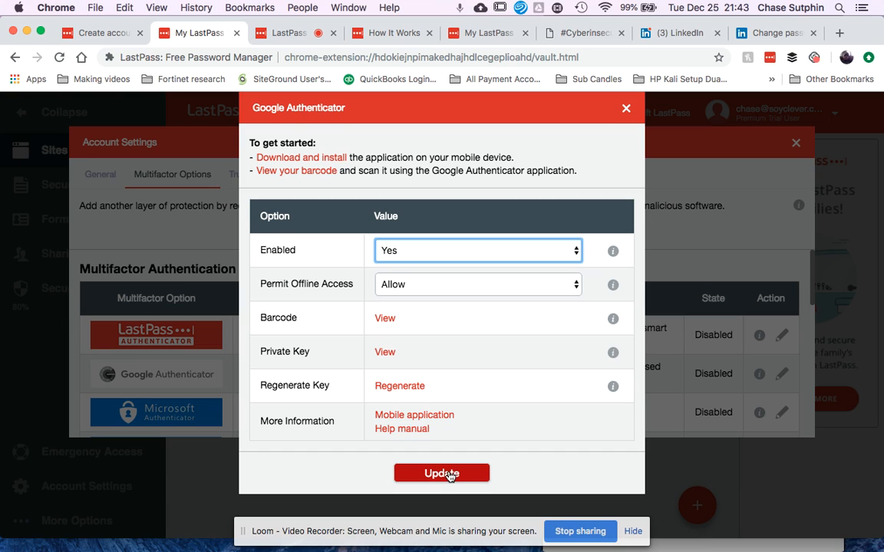
left_click(386, 320)
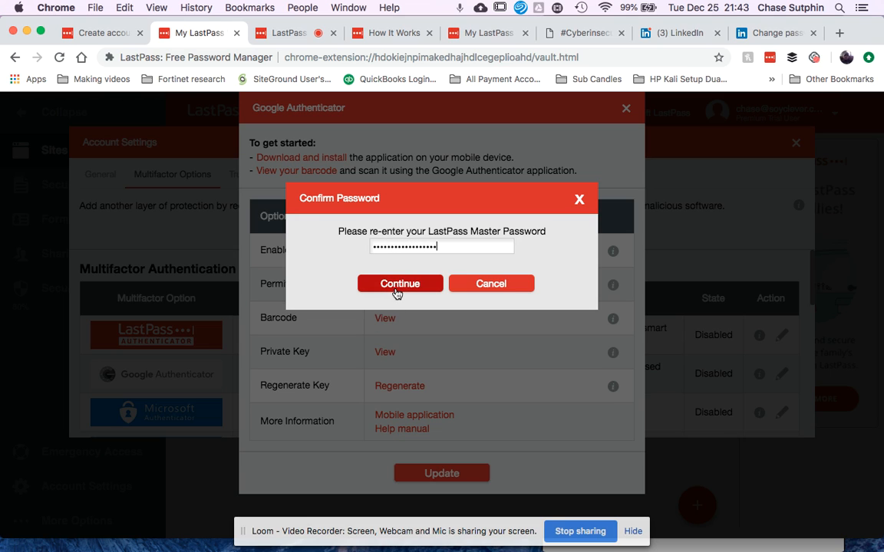
left_click(396, 288)
left_click(399, 285)
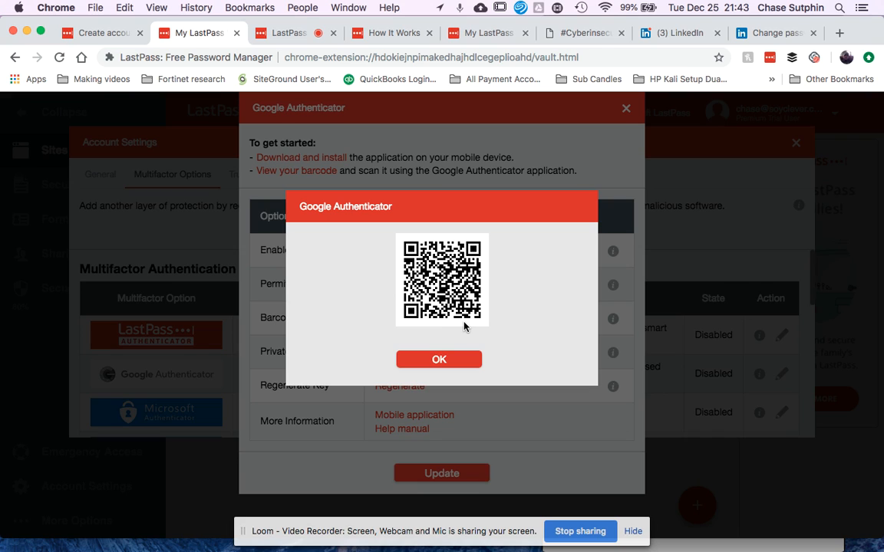
- Switch to the QuickTime Player phone mirror to check the Authenticator's LastPass entry, and return to Chrome to close the barcode
mouse_move(725, 536)
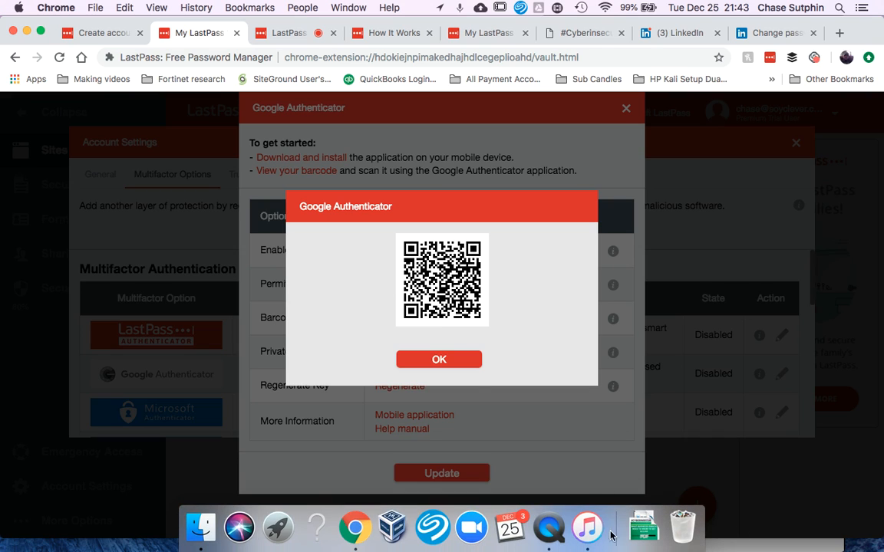
left_click(549, 530)
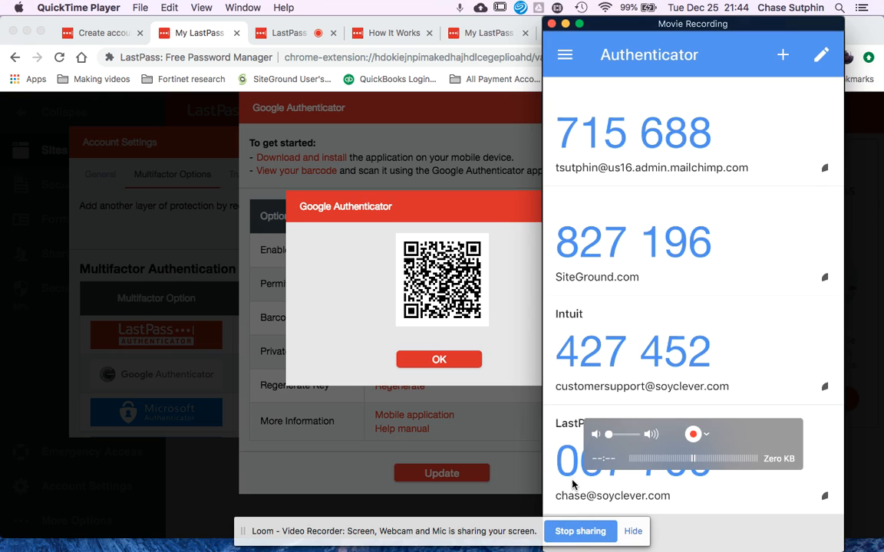
left_click(453, 361)
left_click(453, 362)
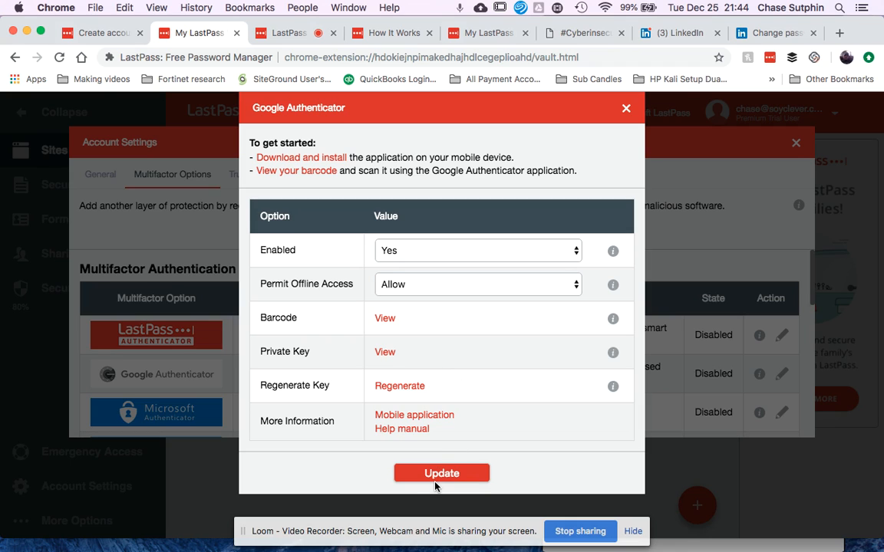
- Submit the Google Authenticator settings update and re-enter the LastPass master password to authorize it
left_click(453, 476)
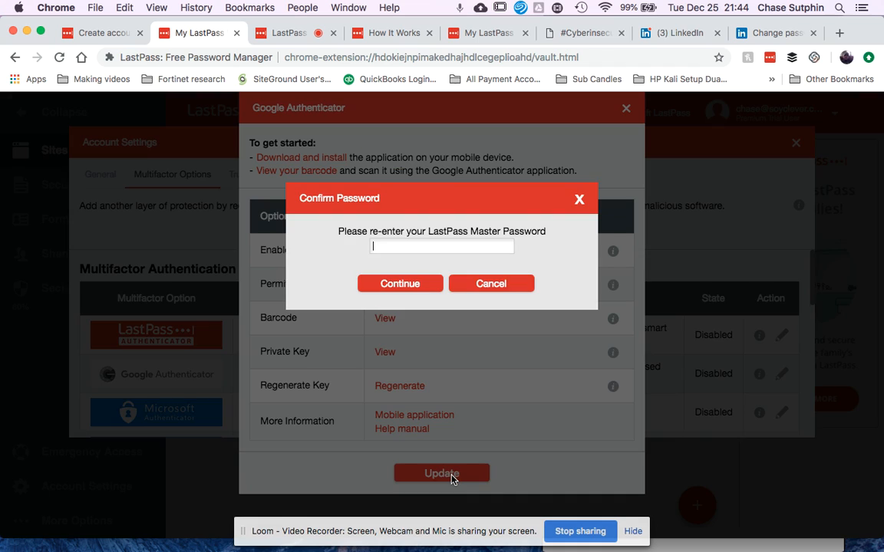
left_click(398, 246)
type("•••••••••••••••••")
left_click(403, 285)
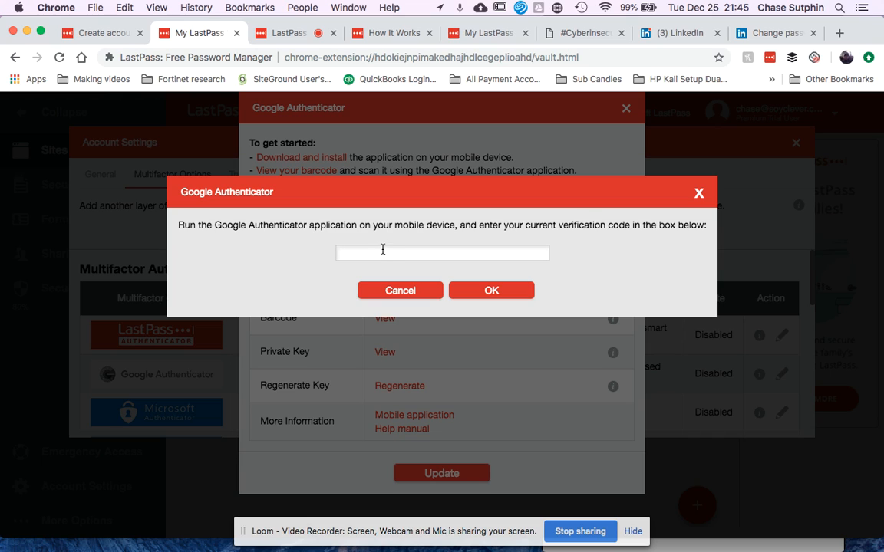
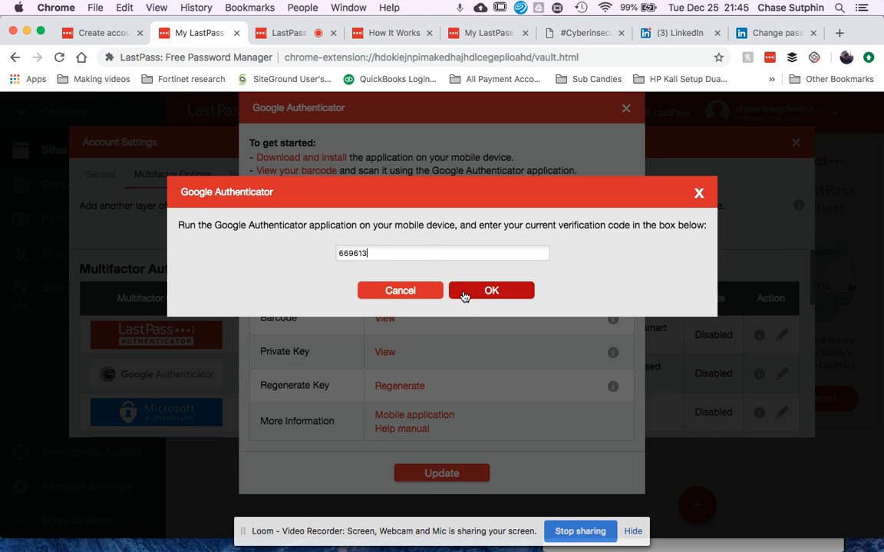
- Enter the current Google Authenticator verification code and finish updating the multifactor settings
left_click(464, 291)
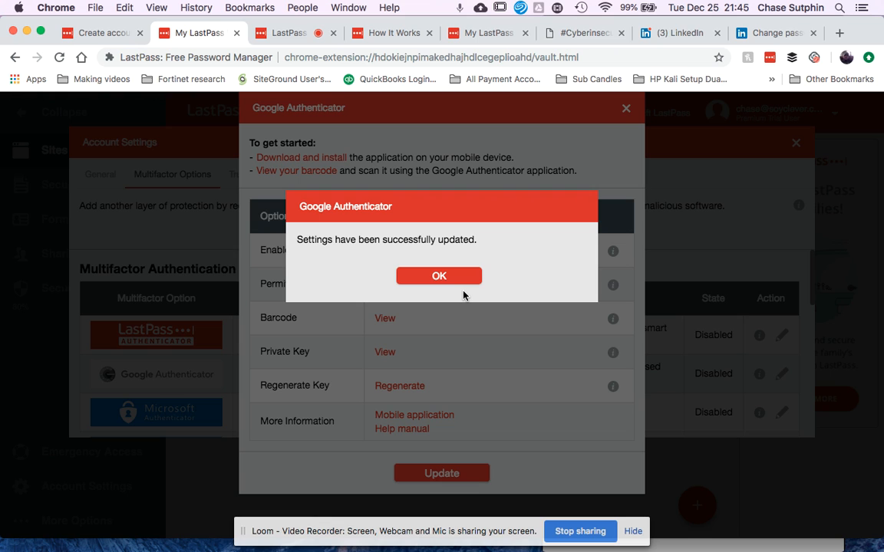
left_click(444, 280)
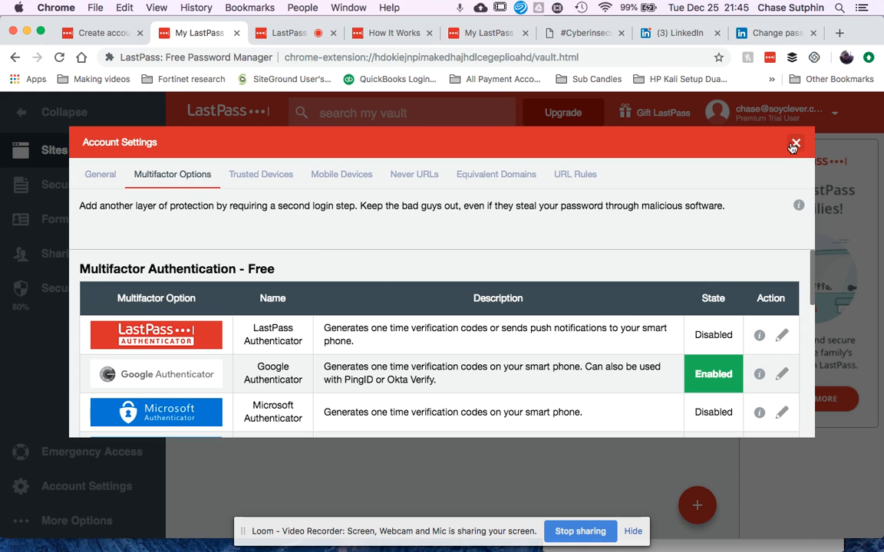
- Close Account Settings and log out of the LastPass account
left_click(794, 145)
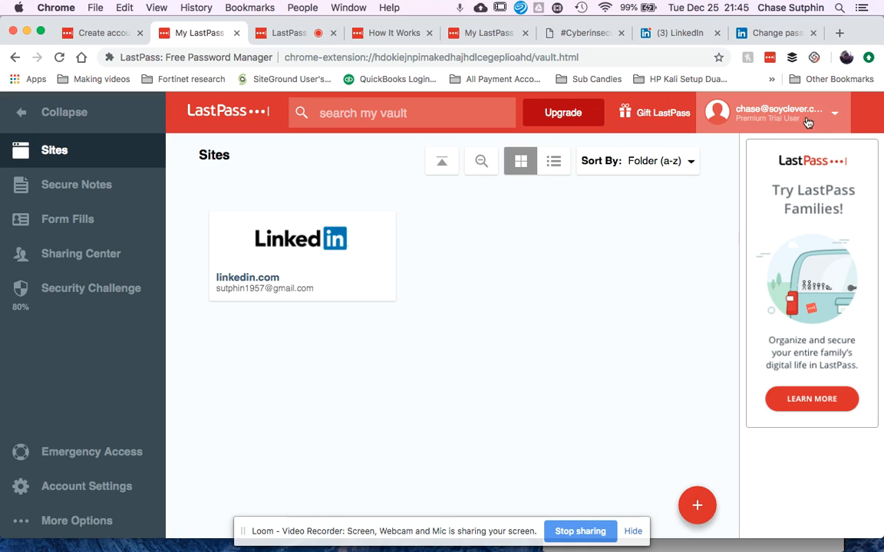
left_click(725, 109)
left_click(741, 202)
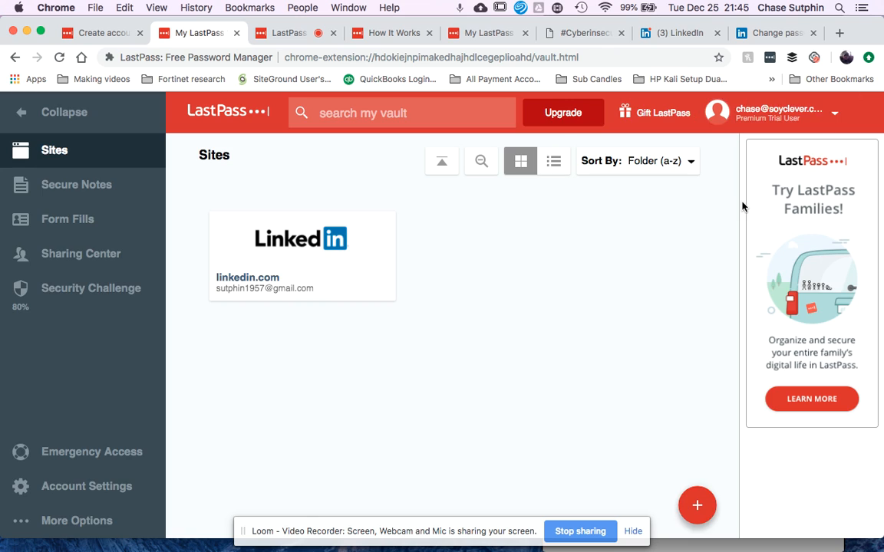
- Log in again through the LastPass browser extension with the remembered e-mail and the master password
left_click(770, 58)
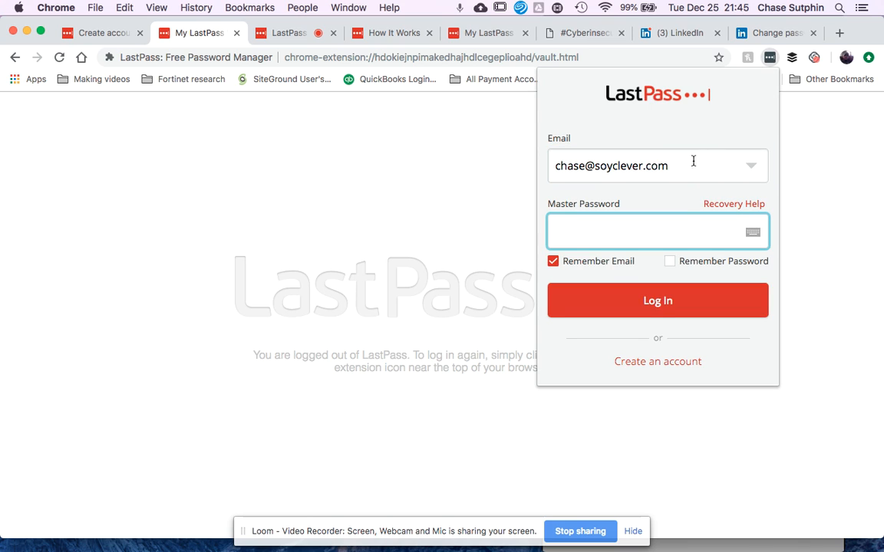
type("••••••••••••••")
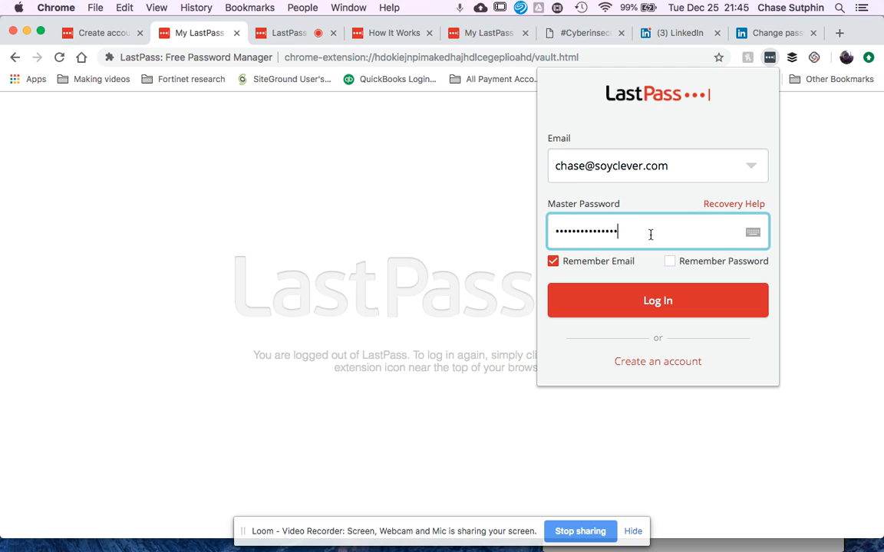
type("•••")
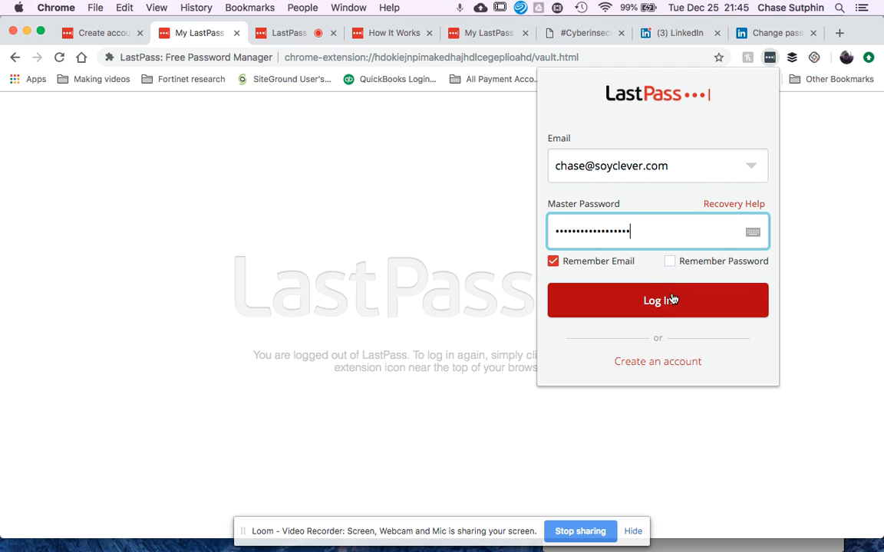
left_click(672, 299)
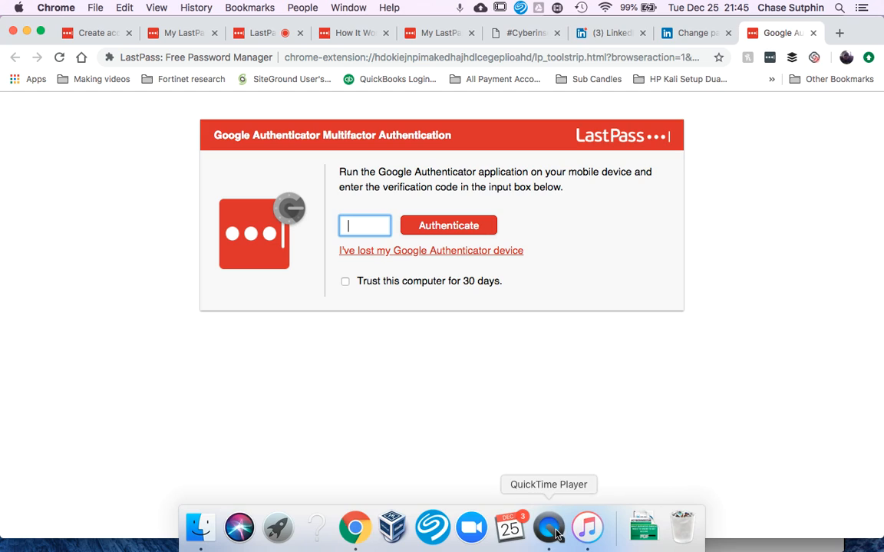
- Look up the LastPass code in the QuickTime Player phone mirror and enter the verification code in Chrome
left_click(546, 526)
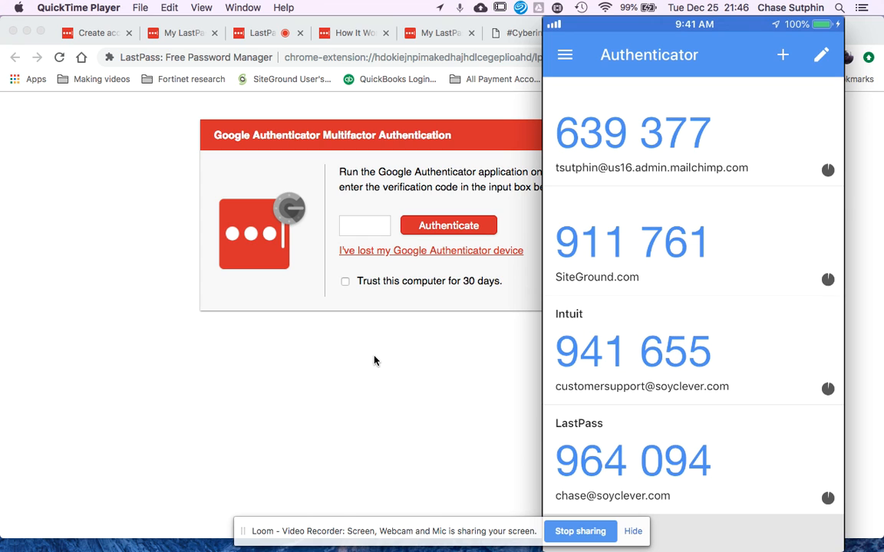
left_click(362, 227)
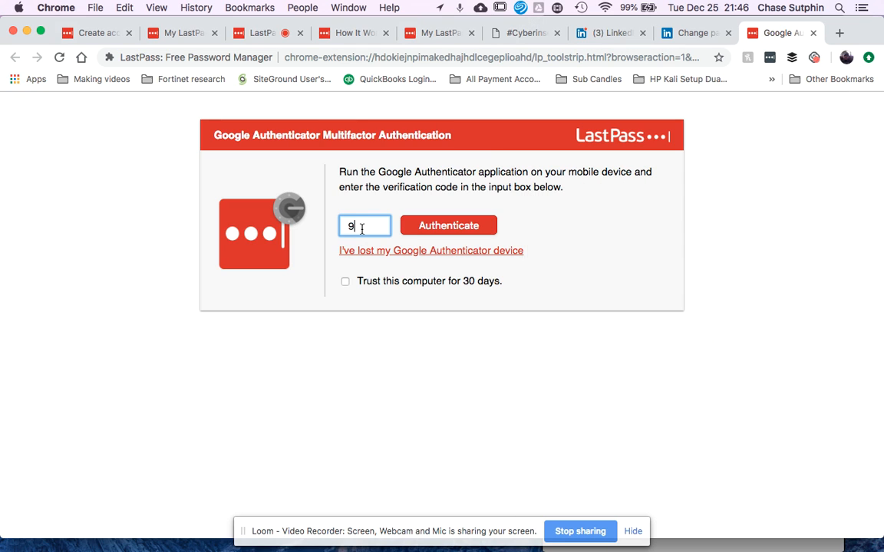
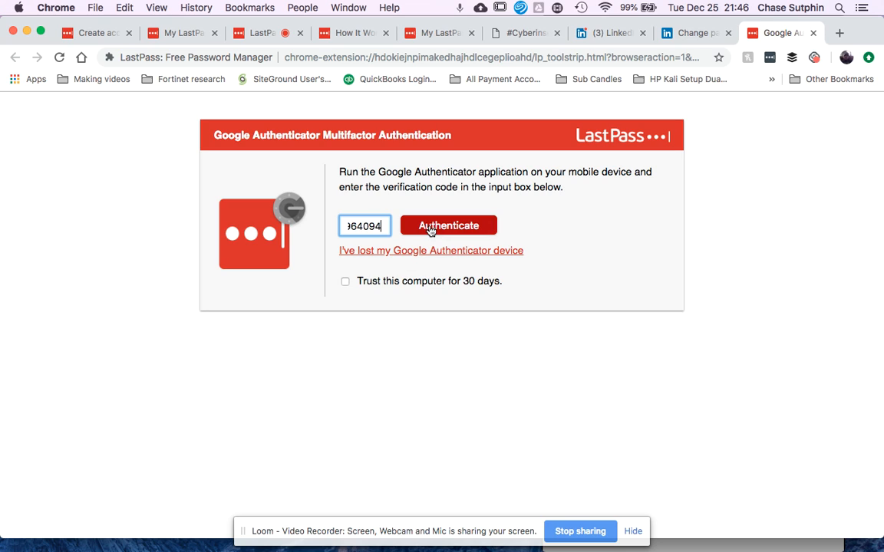
- Try the option to trust this computer for 30 days, leave it off, and authenticate the login
left_click(346, 283)
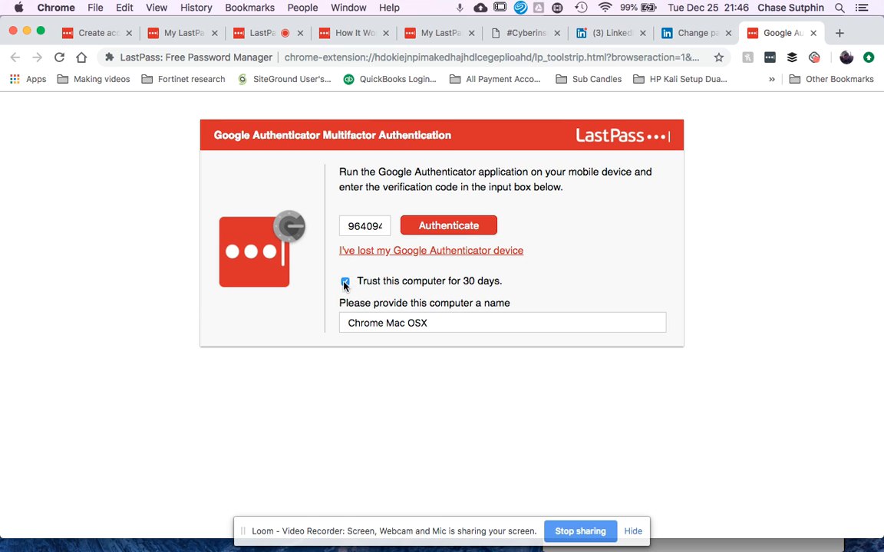
left_click(345, 283)
left_click(345, 283)
left_click(345, 281)
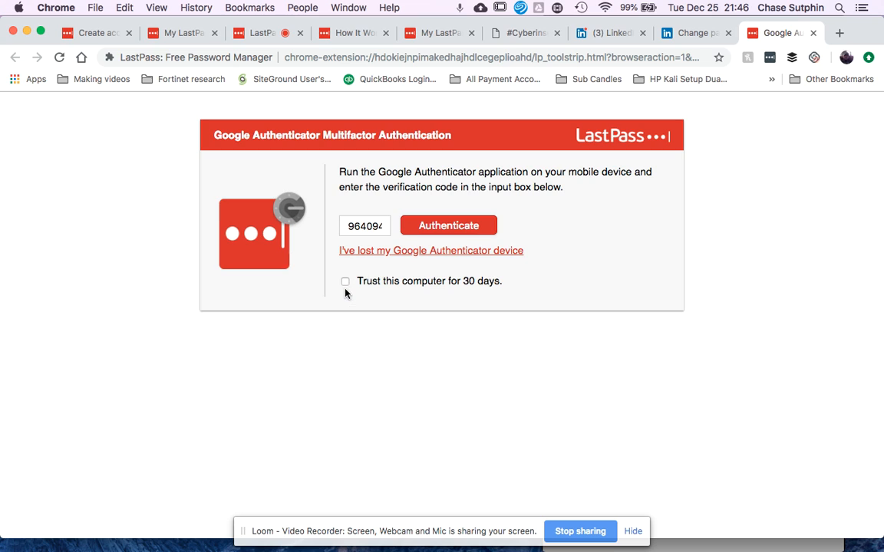
left_click(432, 224)
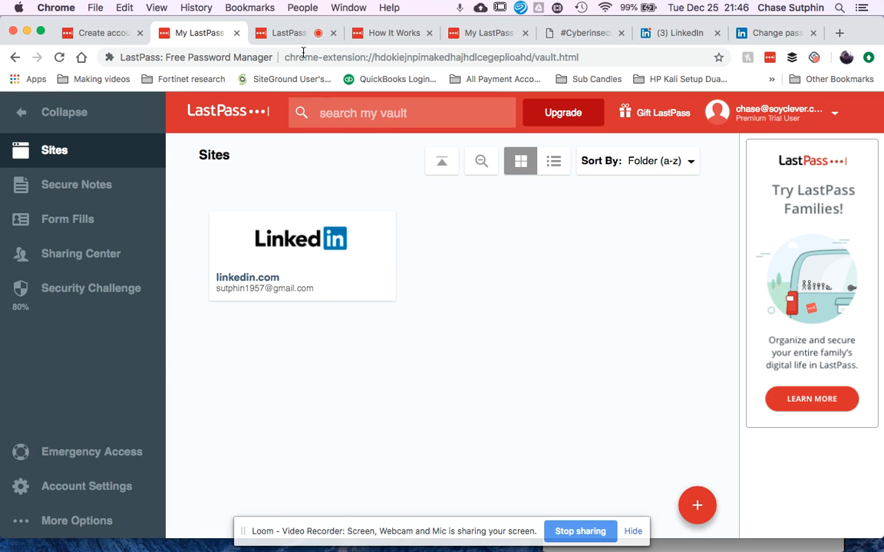
- Check the phone recovery page, and examine the free and premium multifactor options in the vault's Account Settings
left_click(276, 38)
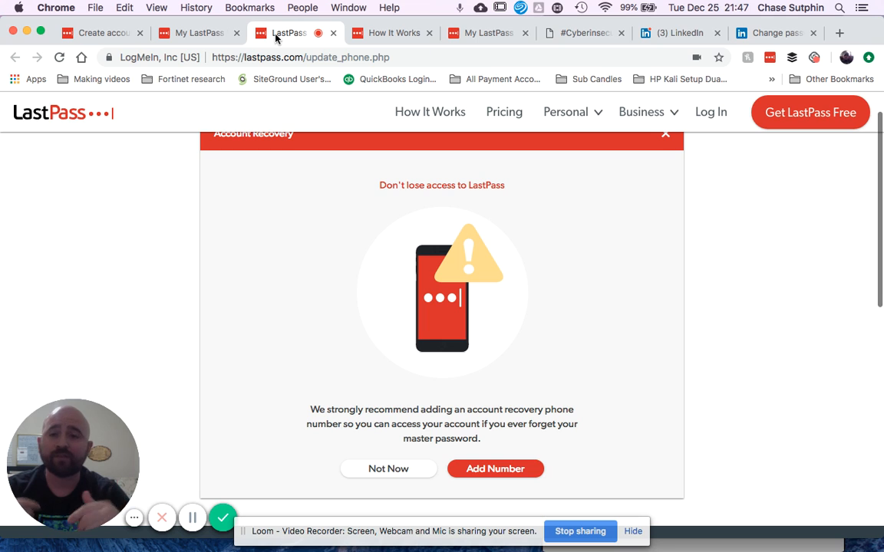
left_click(192, 33)
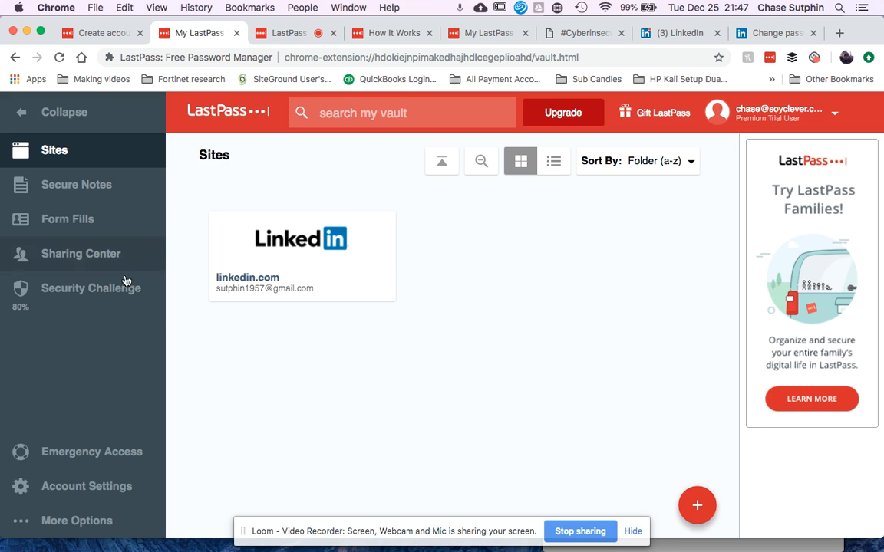
left_click(87, 488)
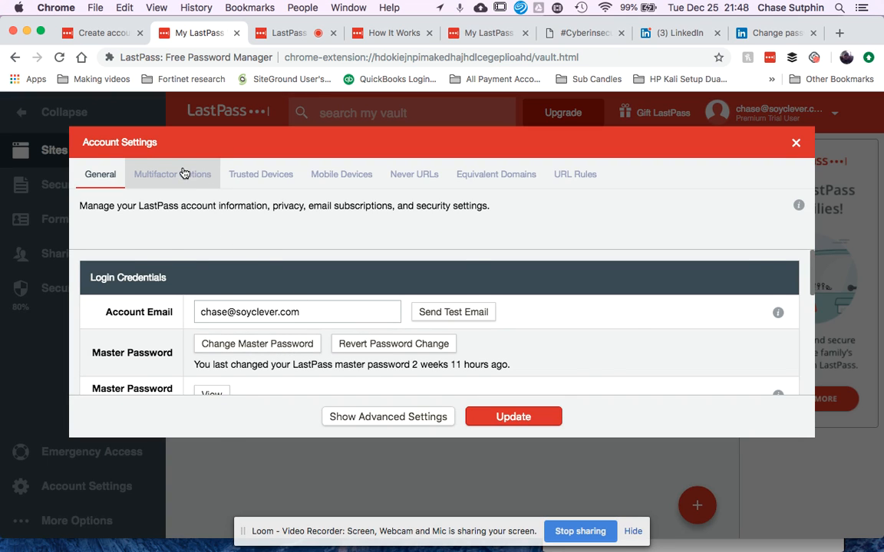
left_click(184, 173)
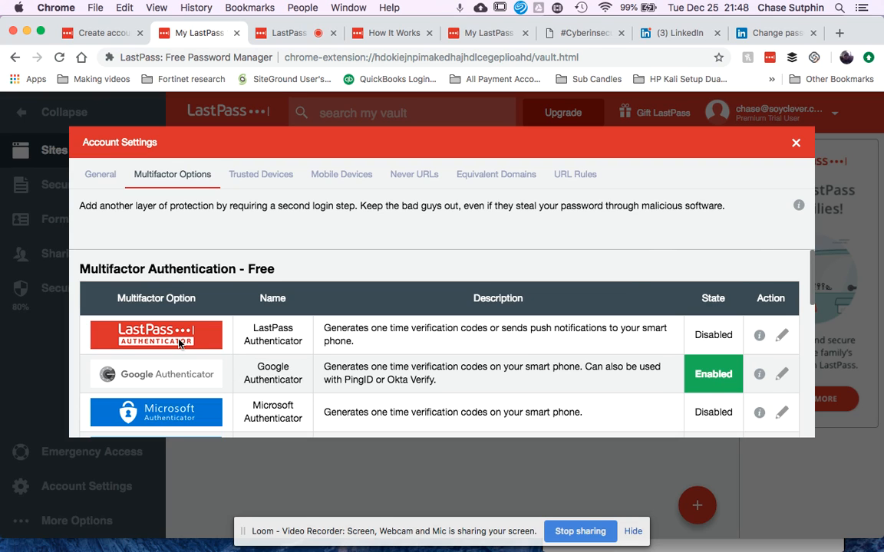
scroll(230, 381, "down", 1)
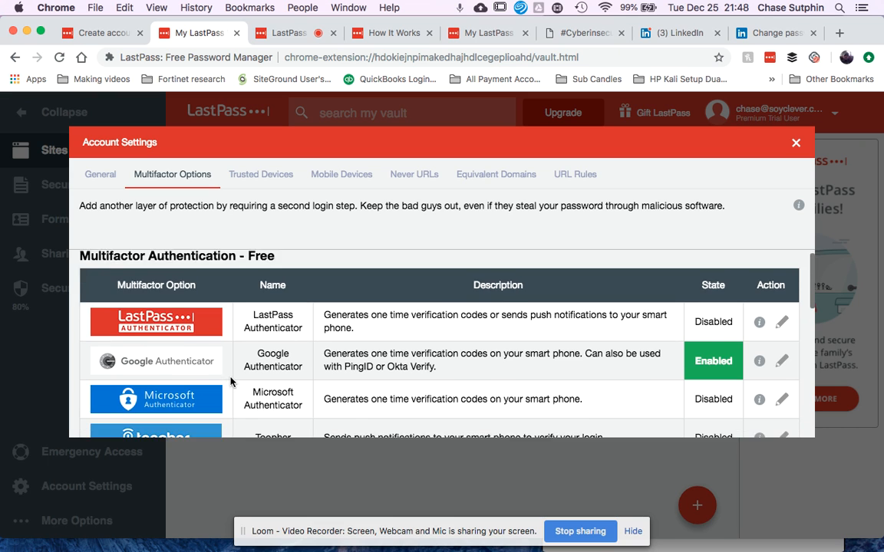
scroll(230, 381, "down", 8)
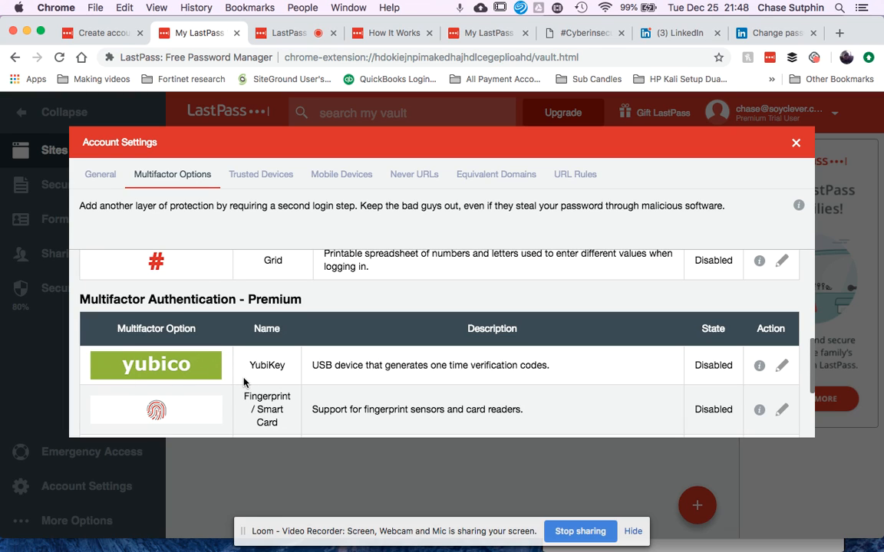
scroll(243, 381, "up", 2)
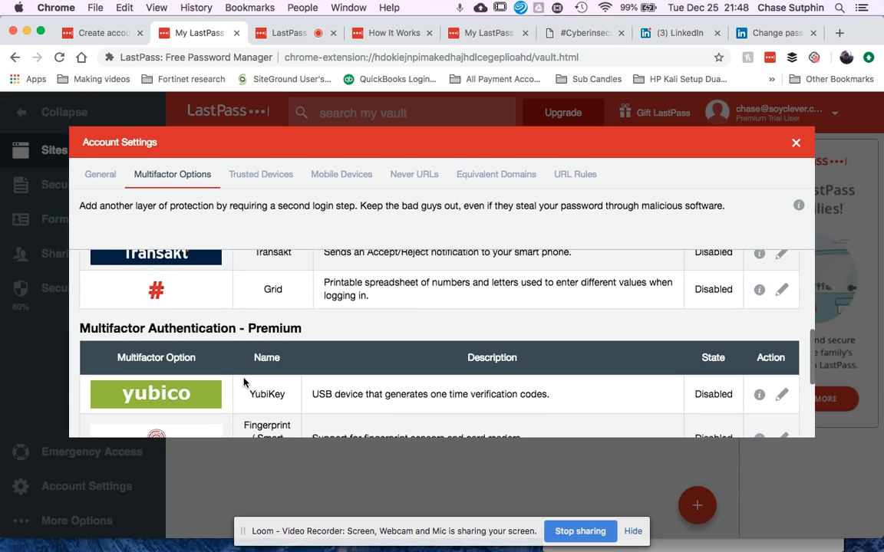
scroll(243, 381, "up", 5)
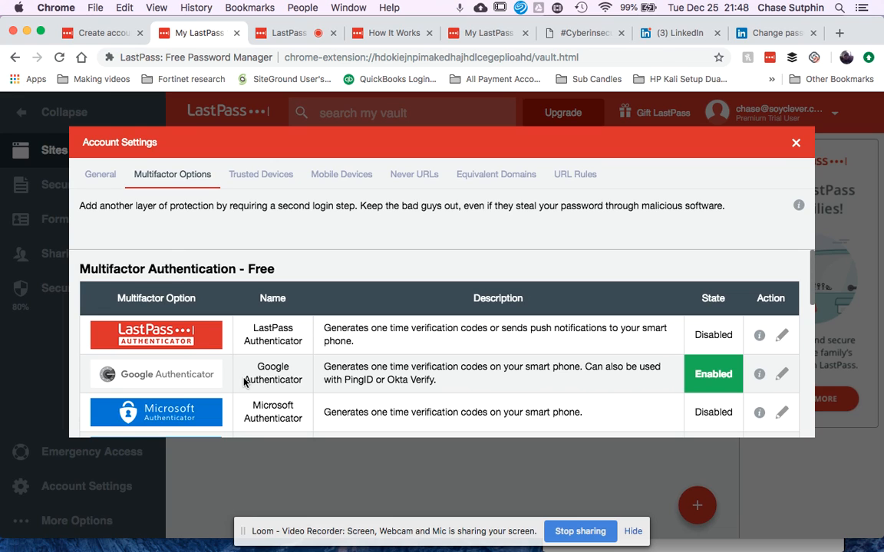
- Examine the Trusted Devices and Mobile Devices sections of the account settings
left_click(259, 176)
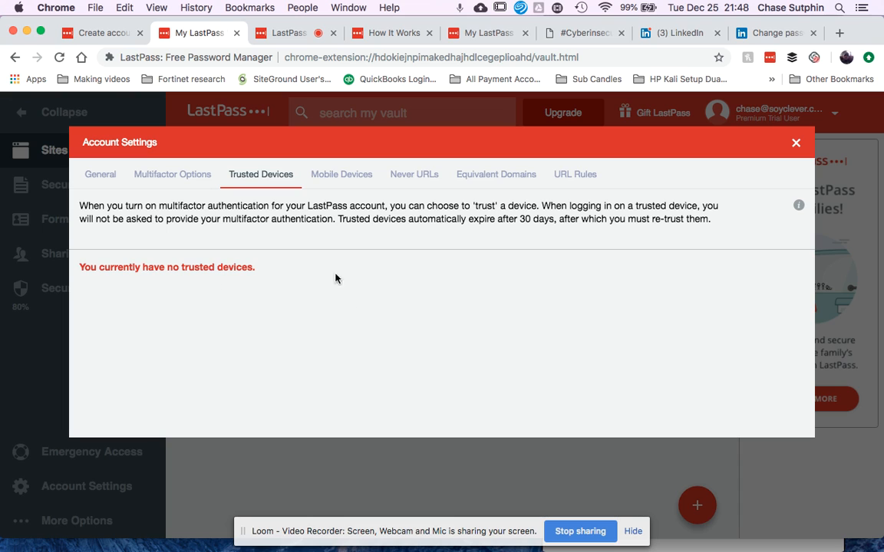
left_click(345, 177)
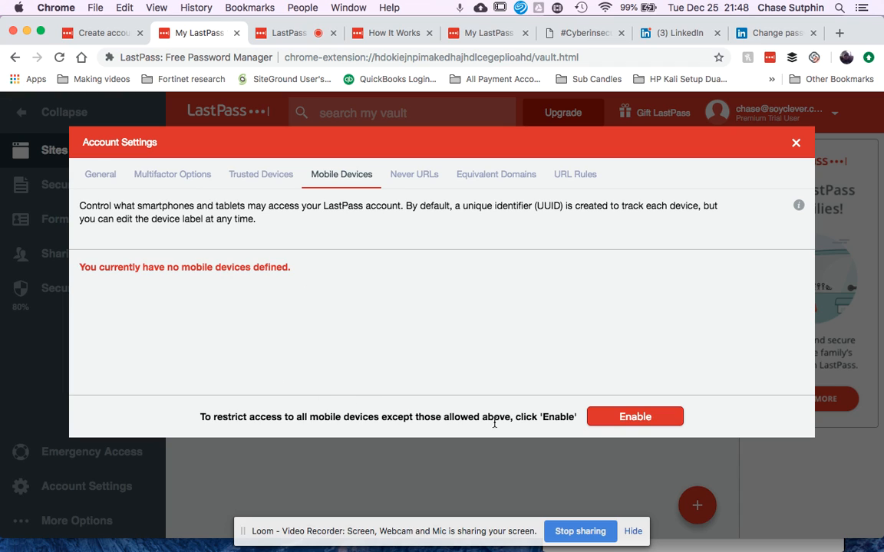
left_click(243, 181)
left_click(352, 184)
- Examine the Never URL types, try a Never Add Site entry with placeholder text as the URL, and discard it
left_click(400, 174)
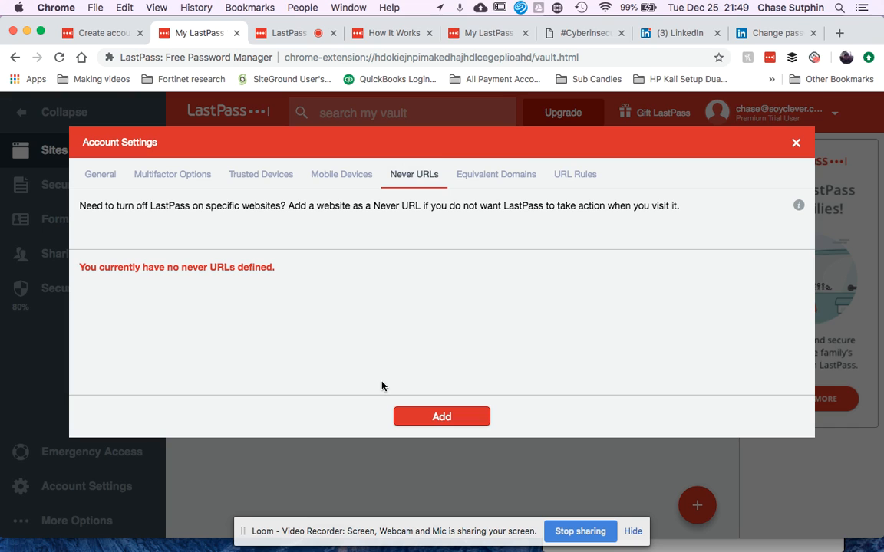
left_click(434, 425)
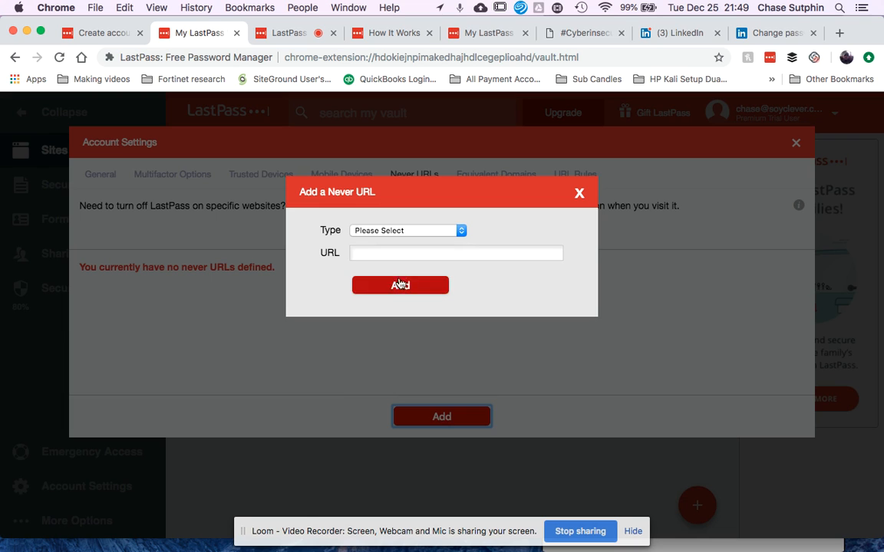
left_click(396, 232)
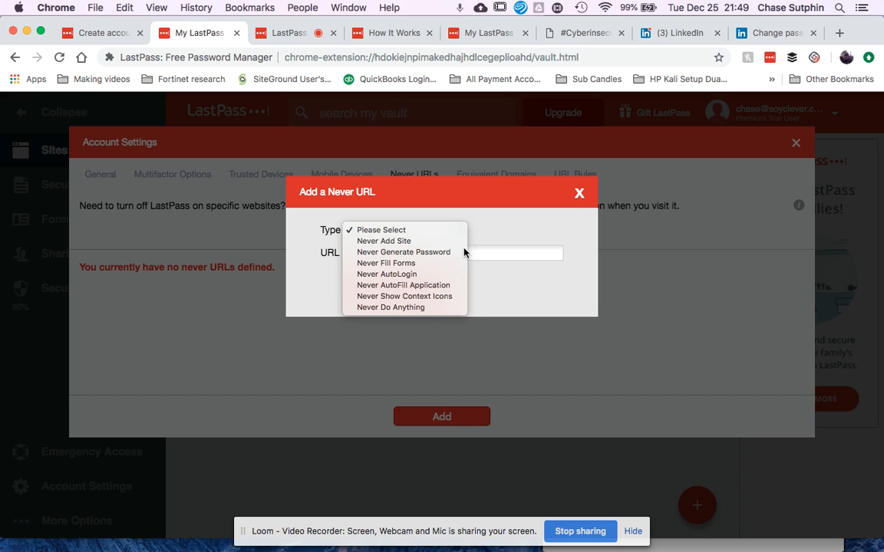
left_click(414, 241)
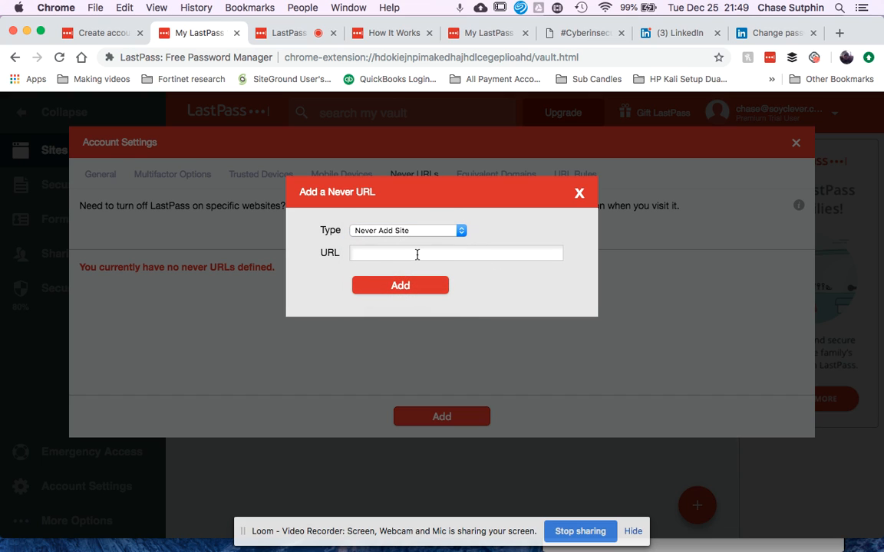
type("kjas;dlkfjasd;lkf")
key("BackSpace")
key("BackSpace")
key("BackSpace")
key("BackSpace")
key("BackSpace")
key("BackSpace")
key("BackSpace")
key("BackSpace")
key("BackSpace")
key("BackSpace")
key("BackSpace")
key("BackSpace")
key("BackSpace")
key("BackSpace")
key("BackSpace")
key("BackSpace")
key("BackSpace")
left_click(581, 194)
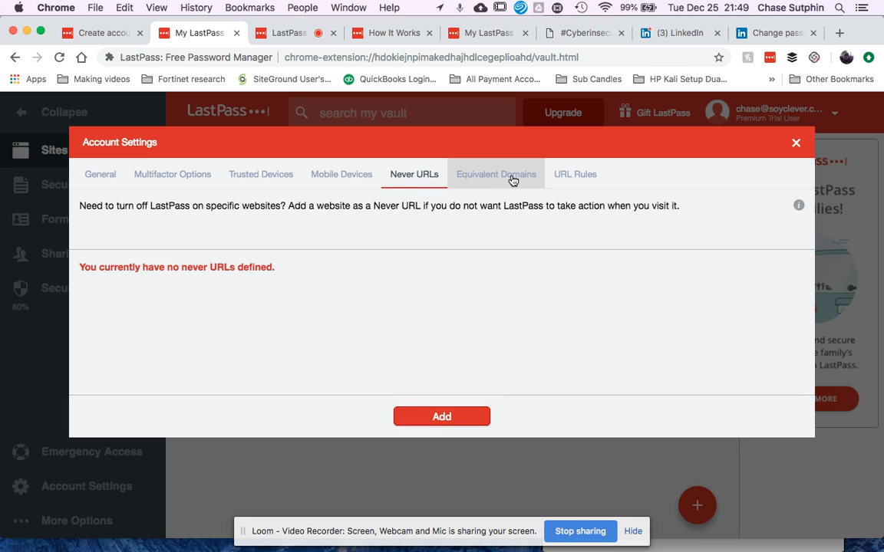
- Examine the Equivalent Domains and URL Rules sections, including the default rules list, and close the account settings
left_click(511, 178)
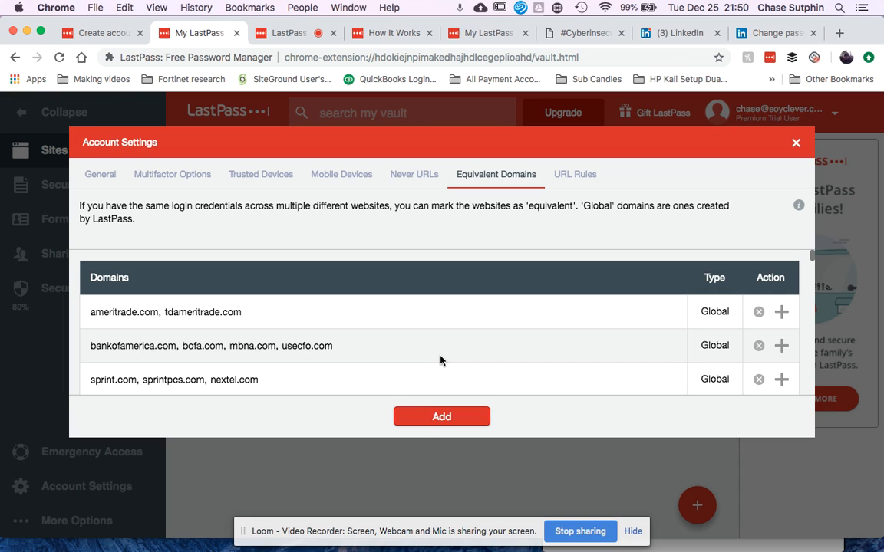
left_click(567, 190)
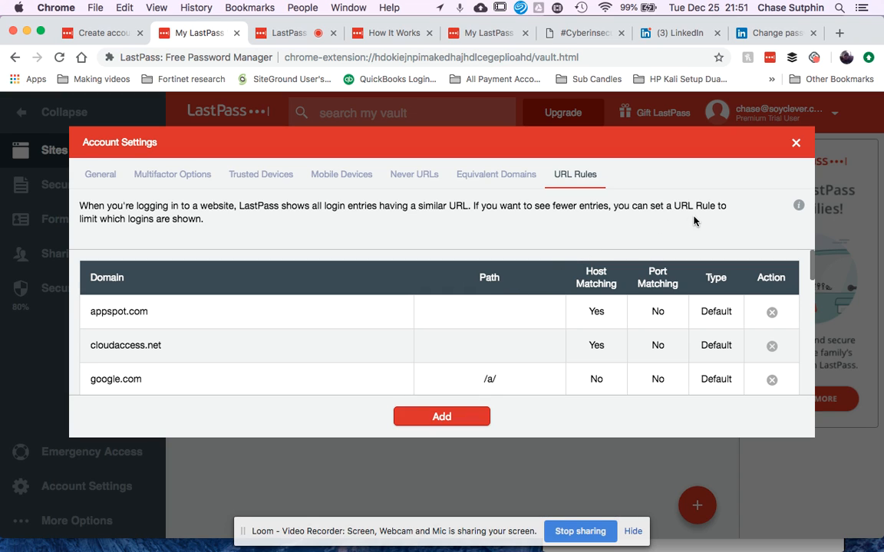
scroll(616, 339, "down", 5)
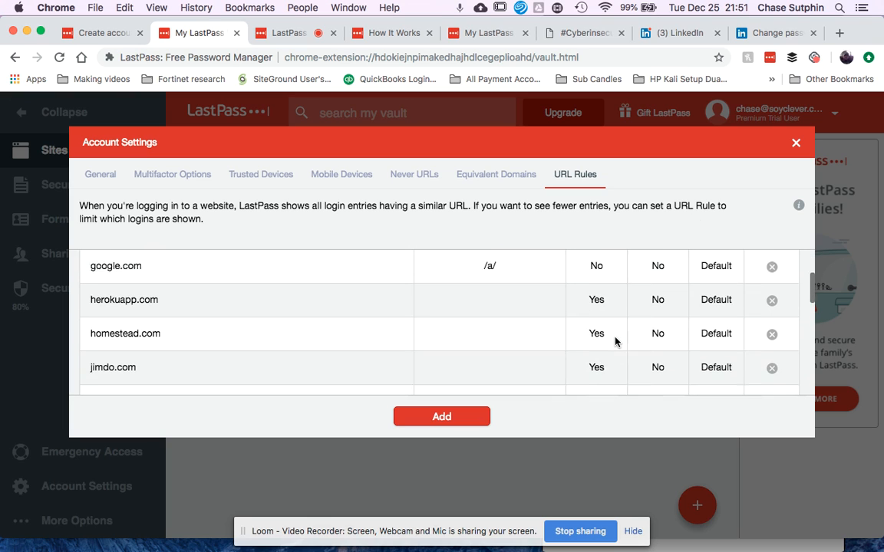
scroll(615, 341, "down", 4)
scroll(615, 342, "down", 3)
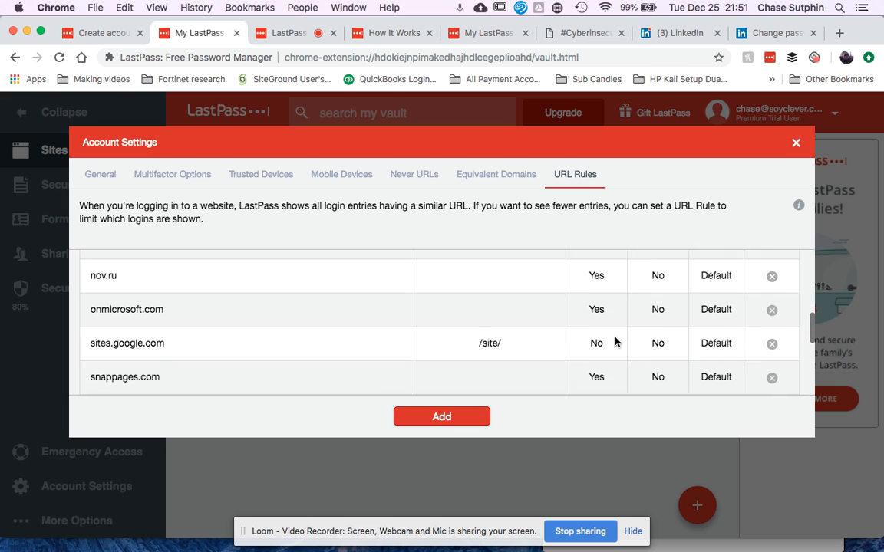
scroll(616, 342, "up", 10)
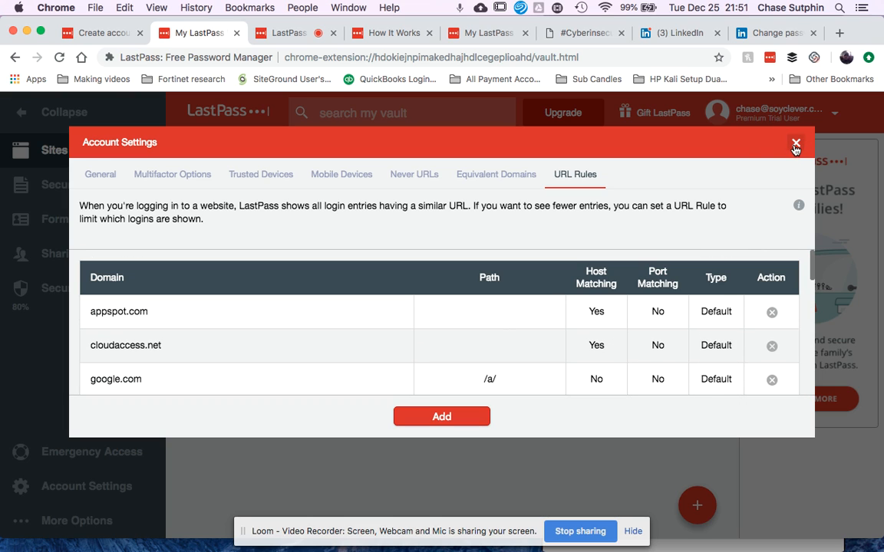
left_click(795, 146)
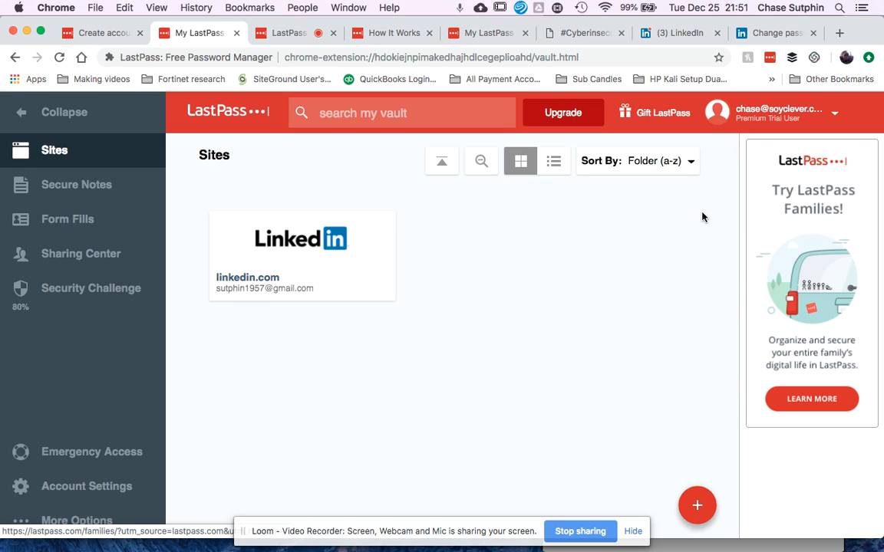
- Revisit the LastPass phone recovery page and bring up the #Cyberinsecurities PDF
left_click(267, 33)
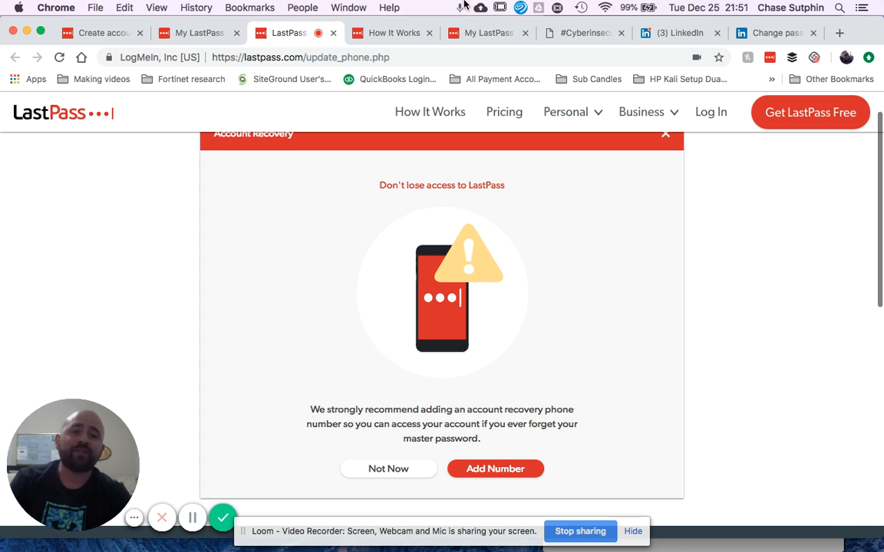
left_click(574, 35)
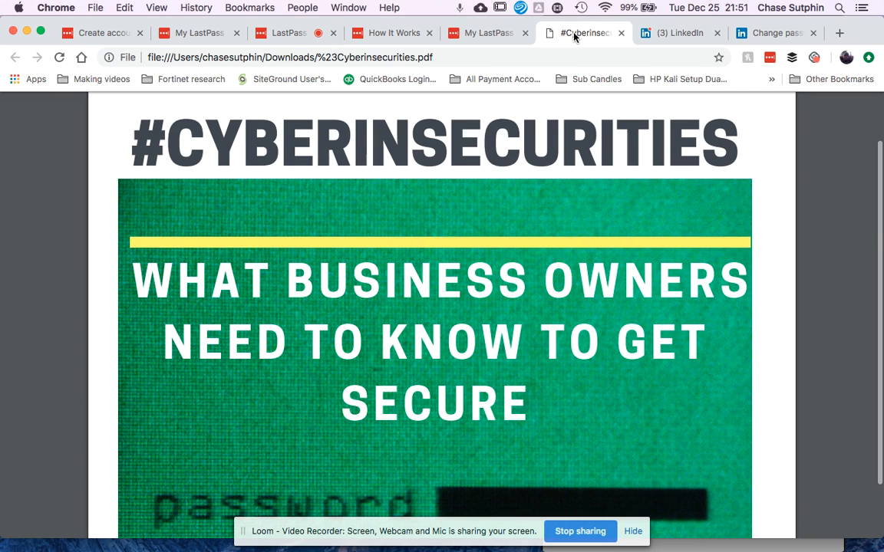